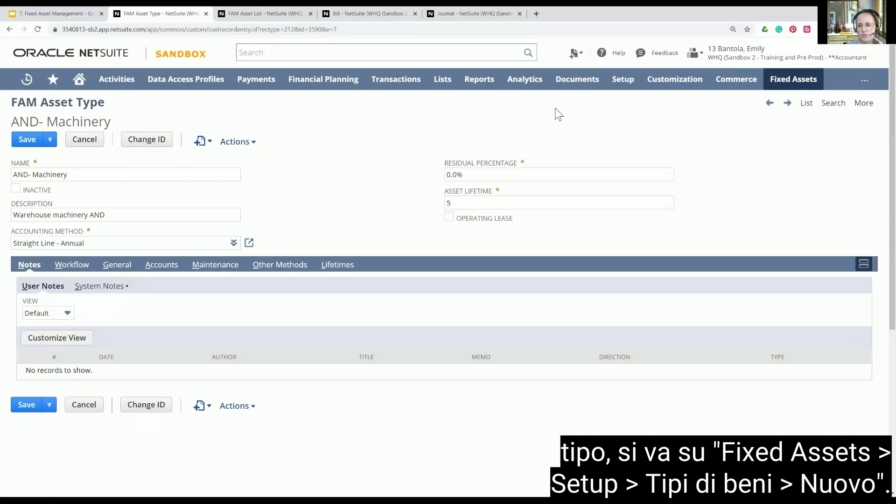
{"action": "mouse_move", "coordinate": [793, 88]}
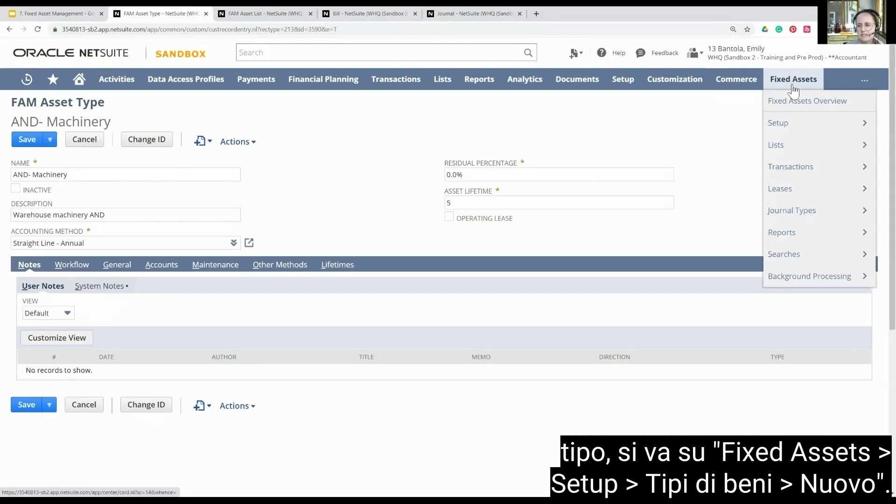
{"action": "mouse_move", "coordinate": [787, 127]}
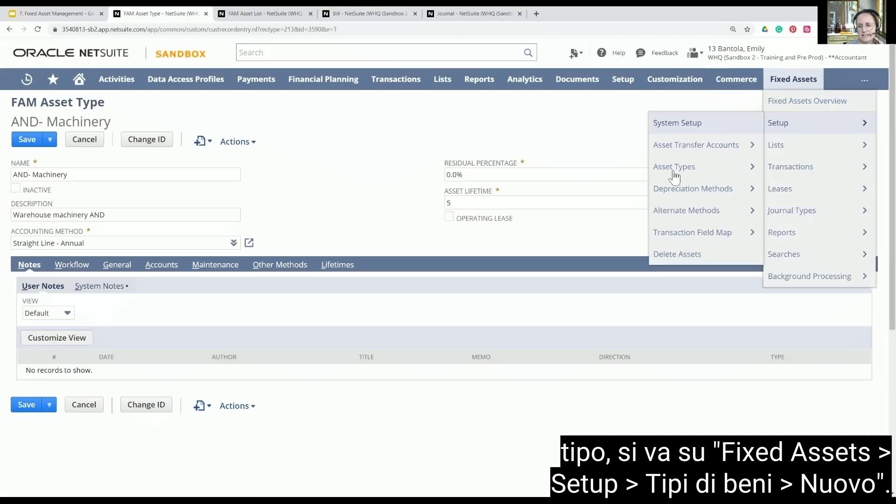
{"action": "mouse_move", "coordinate": [674, 167]}
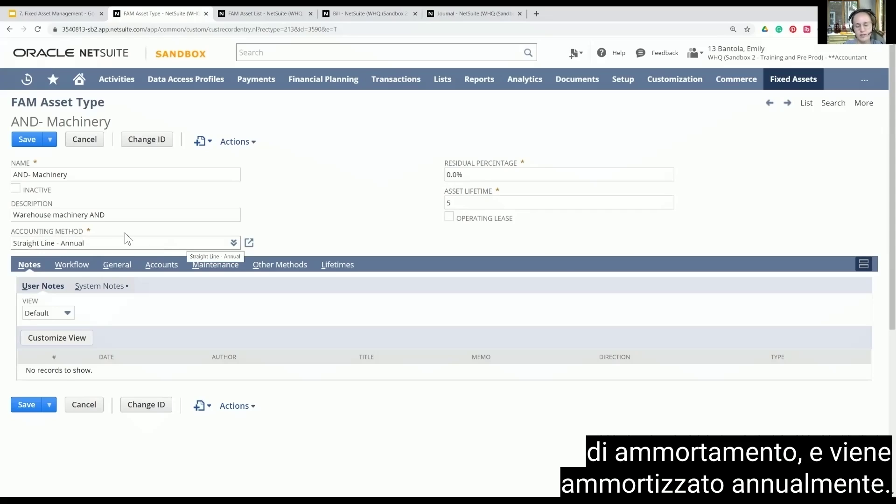
Review the asset lifetime and the default accounts of the AND- Machinery asset type.
{"action": "left_click", "coordinate": [449, 204]}
{"action": "type", "text": "5"}
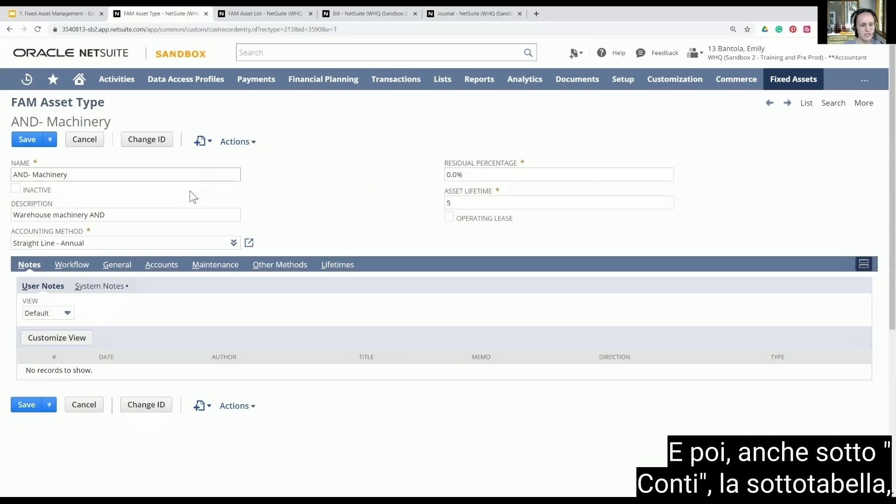
{"action": "left_click", "coordinate": [162, 266]}
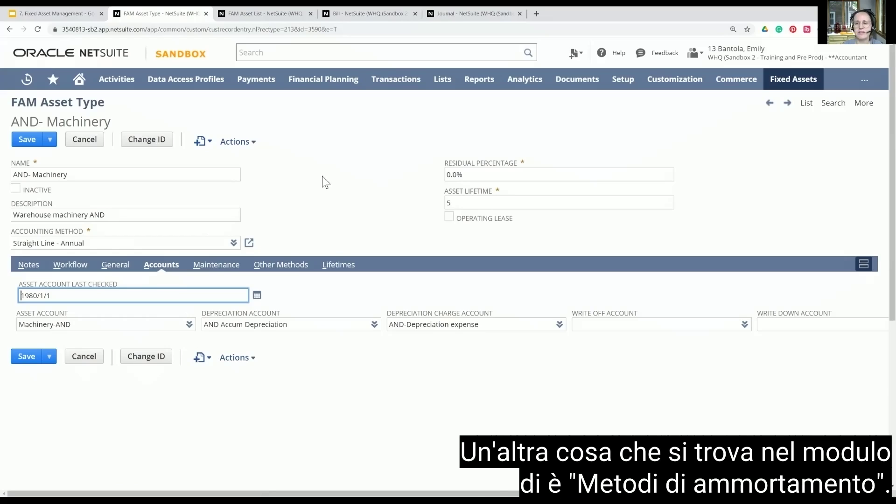
Bring up the list of fixed asset depreciation methods and examine their descriptions and formulas.
{"action": "mouse_move", "coordinate": [778, 85]}
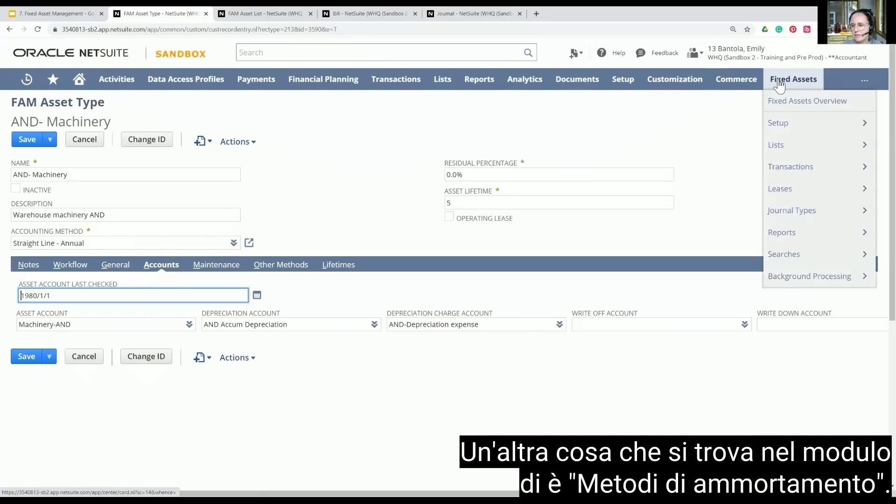
{"action": "mouse_move", "coordinate": [784, 126]}
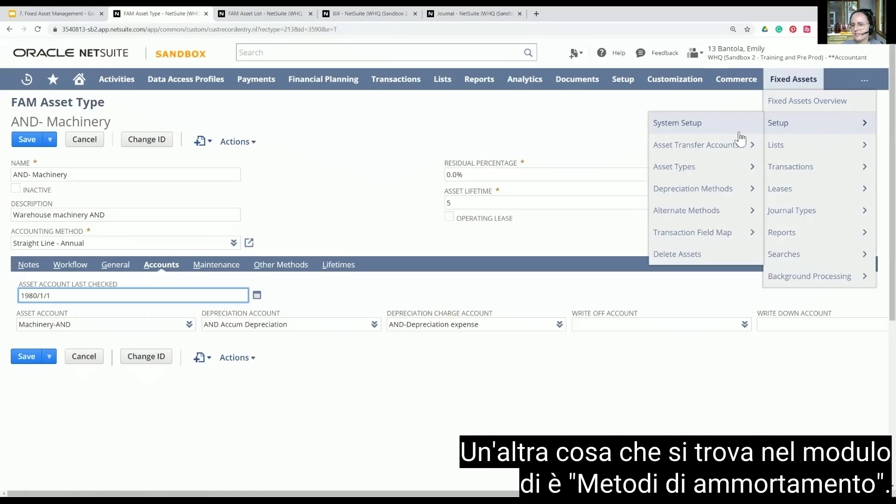
{"action": "mouse_move", "coordinate": [691, 196]}
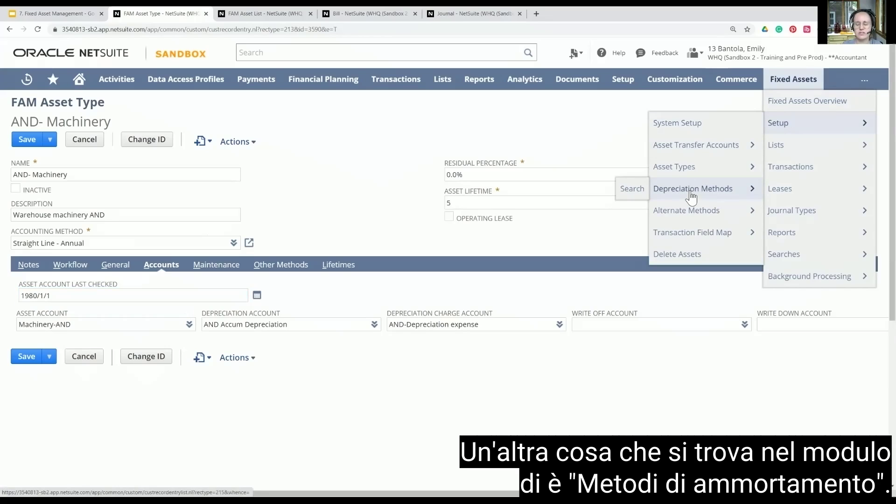
{"action": "left_click", "coordinate": [691, 195]}
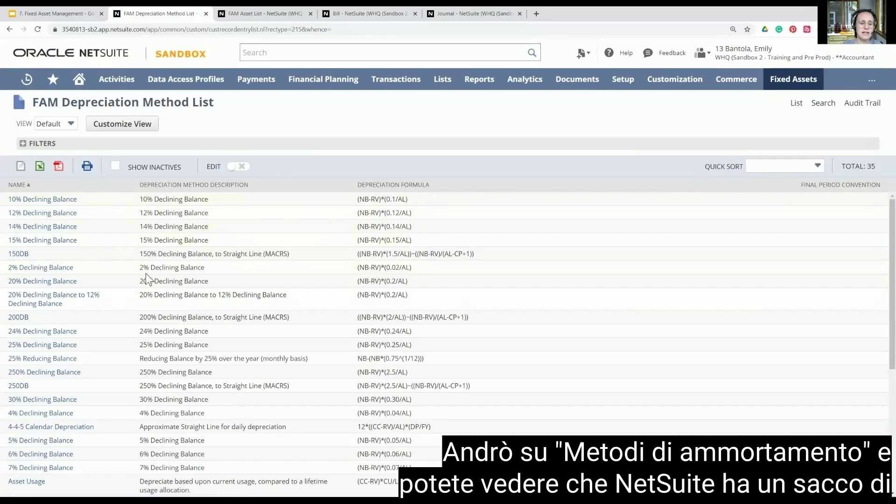
{"action": "scroll", "coordinate": [143, 366], "scroll_direction": "down", "scroll_amount": 1}
{"action": "scroll", "coordinate": [145, 370], "scroll_direction": "down", "scroll_amount": 2}
{"action": "scroll", "coordinate": [208, 322], "scroll_direction": "up", "scroll_amount": 3}
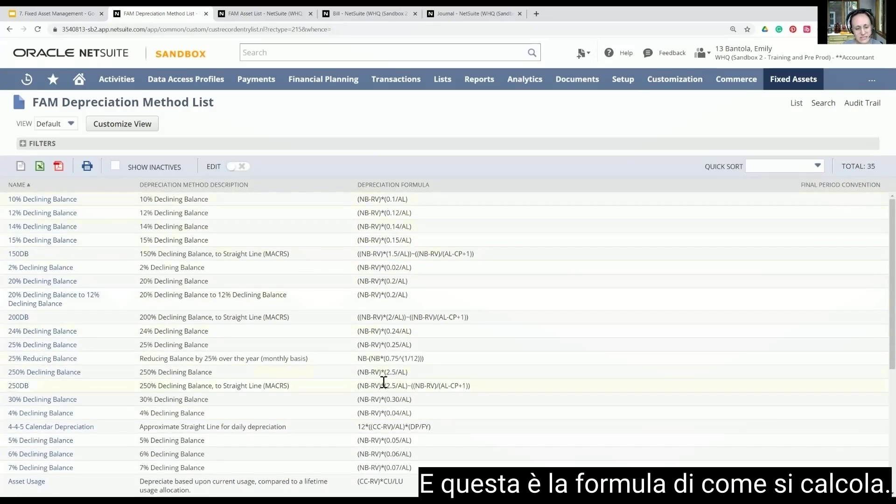
{"action": "scroll", "coordinate": [384, 381], "scroll_direction": "down", "scroll_amount": 4}
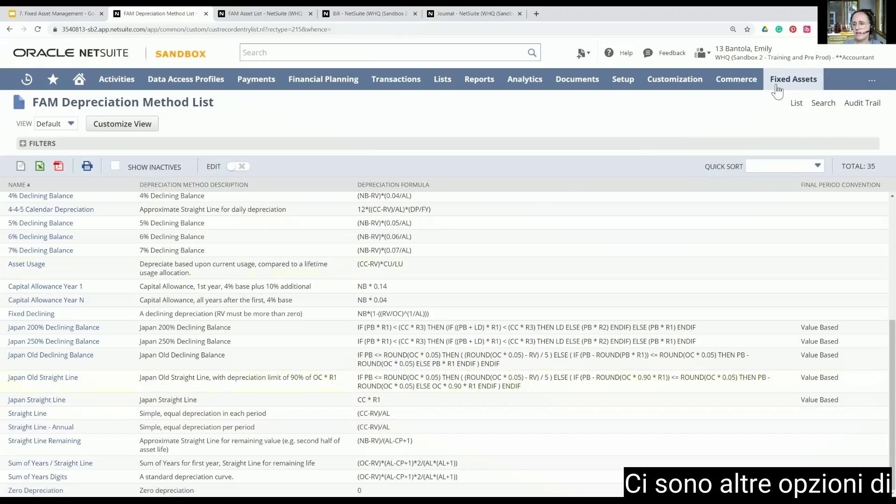
{"action": "mouse_move", "coordinate": [777, 125]}
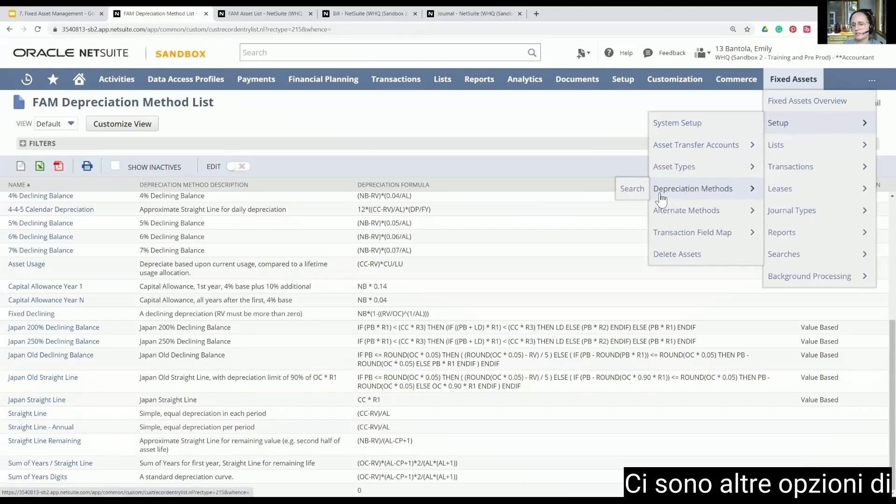
{"action": "mouse_move", "coordinate": [673, 219]}
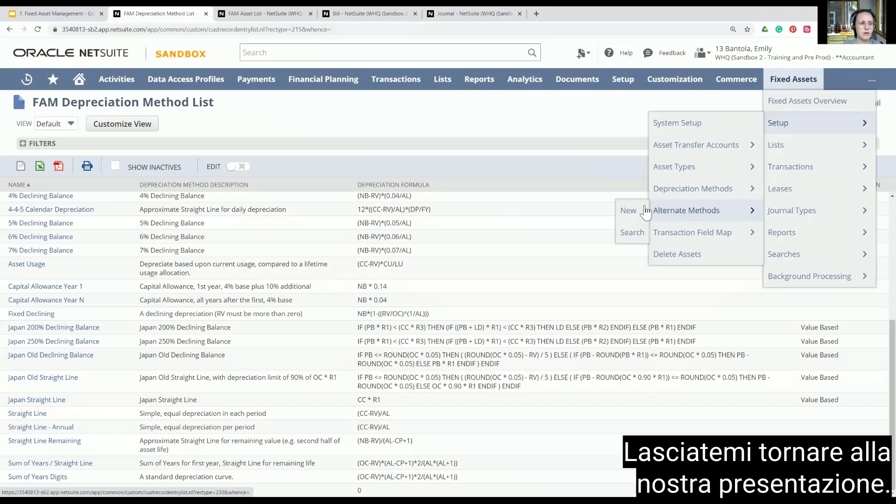
Switch to the Fixed Asset Management presentation and reveal the points on the Asset and Depreciation Types slide.
{"action": "left_click", "coordinate": [15, 11]}
{"action": "left_click", "coordinate": [794, 51]}
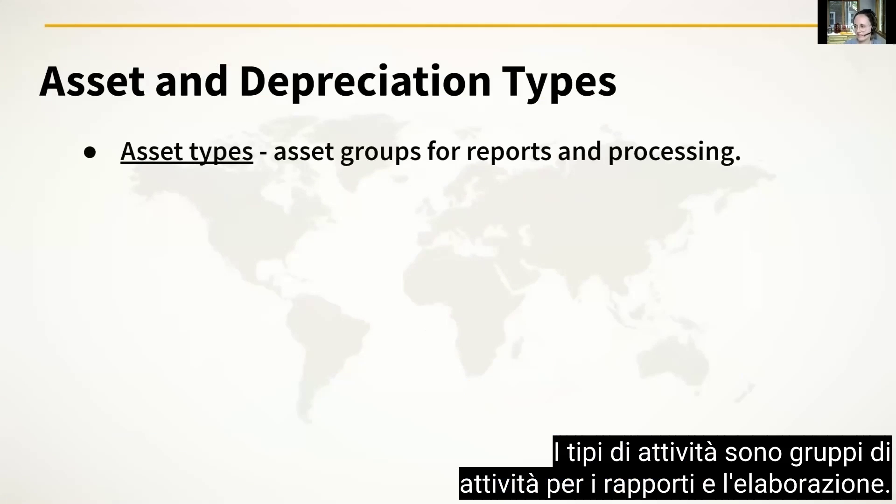
{"action": "key", "text": "Right"}
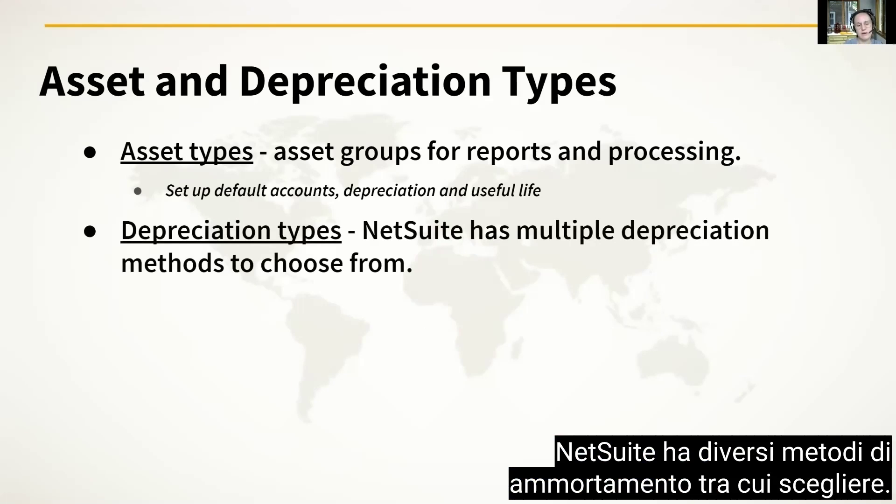
{"action": "key", "text": "Right"}
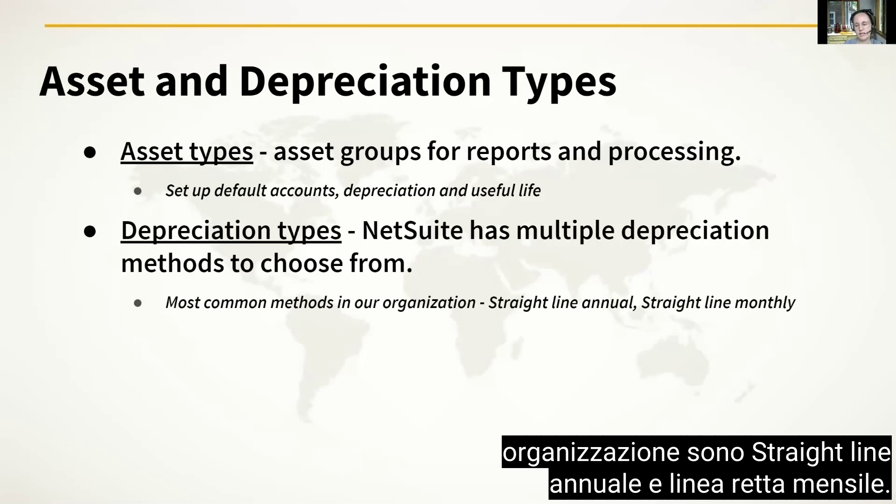
{"action": "key", "text": "Right"}
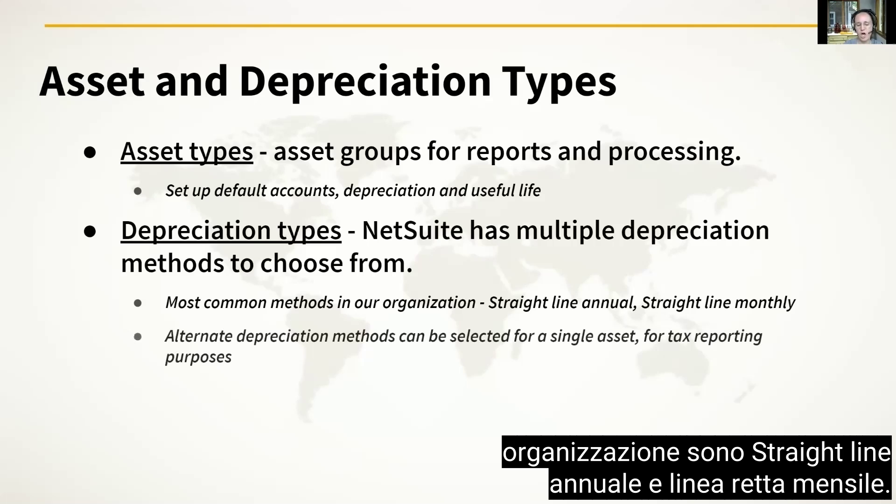
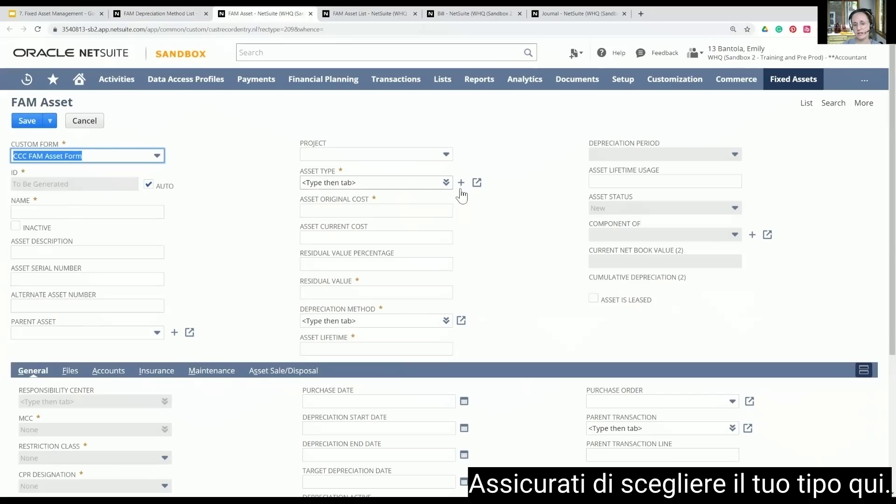
Set the asset type of the new FAM asset to AND- Machinery.
{"action": "left_click", "coordinate": [408, 183]}
{"action": "type", "text": "and"}
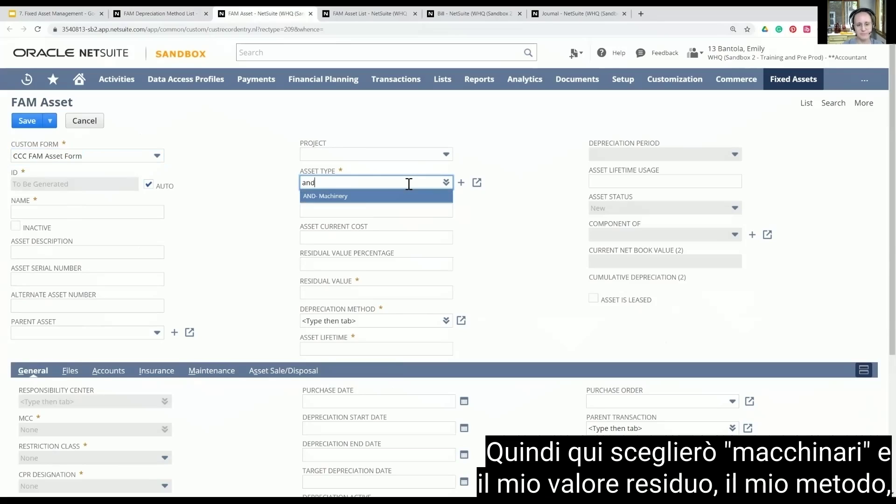
{"action": "left_click", "coordinate": [357, 197]}
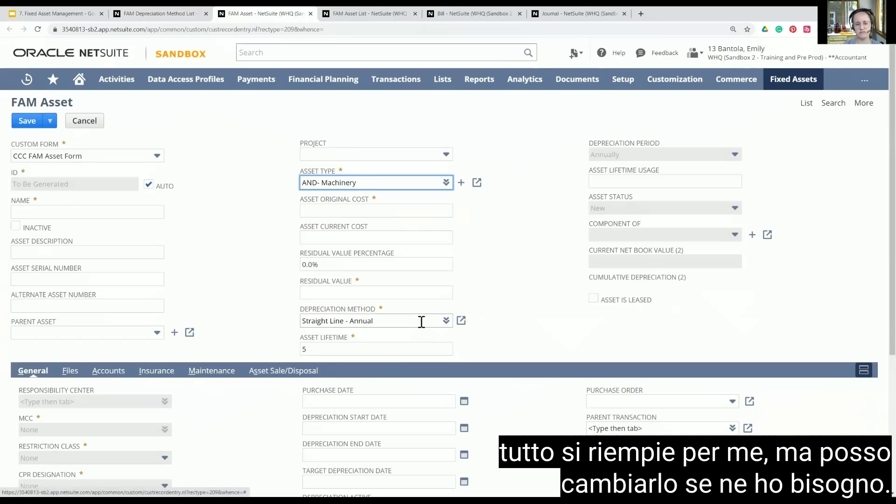
Examine the new asset's general, accounts, files, insurance, maintenance and sale/disposal sections.
{"action": "scroll", "coordinate": [288, 295], "scroll_direction": "down", "scroll_amount": 3}
{"action": "scroll", "coordinate": [289, 294], "scroll_direction": "down", "scroll_amount": 2}
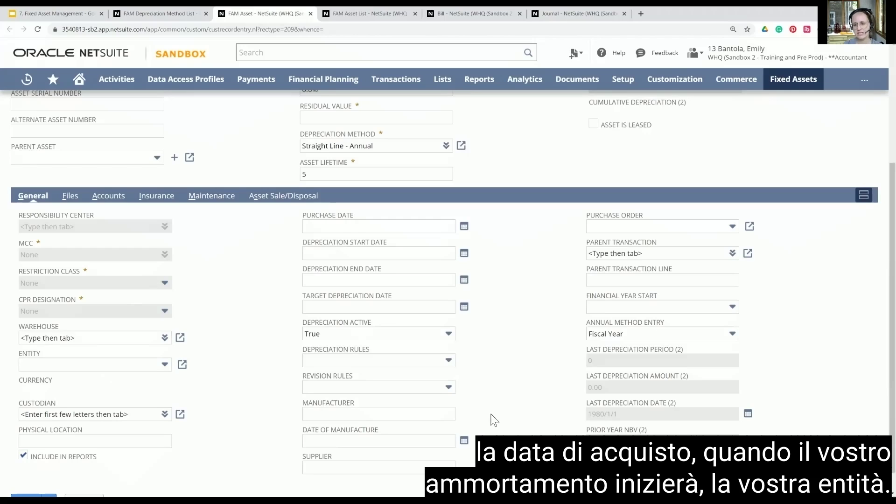
{"action": "scroll", "coordinate": [226, 307], "scroll_direction": "up", "scroll_amount": 2}
{"action": "scroll", "coordinate": [228, 309], "scroll_direction": "up", "scroll_amount": 2}
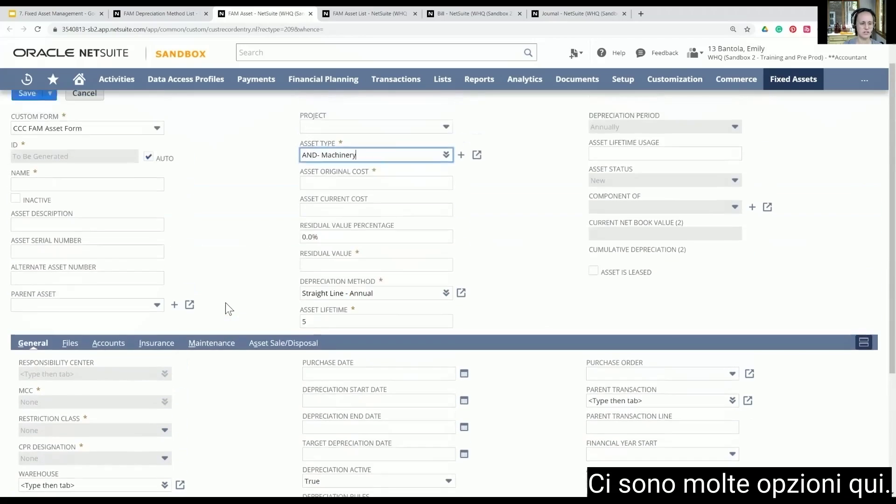
{"action": "left_click", "coordinate": [104, 372]}
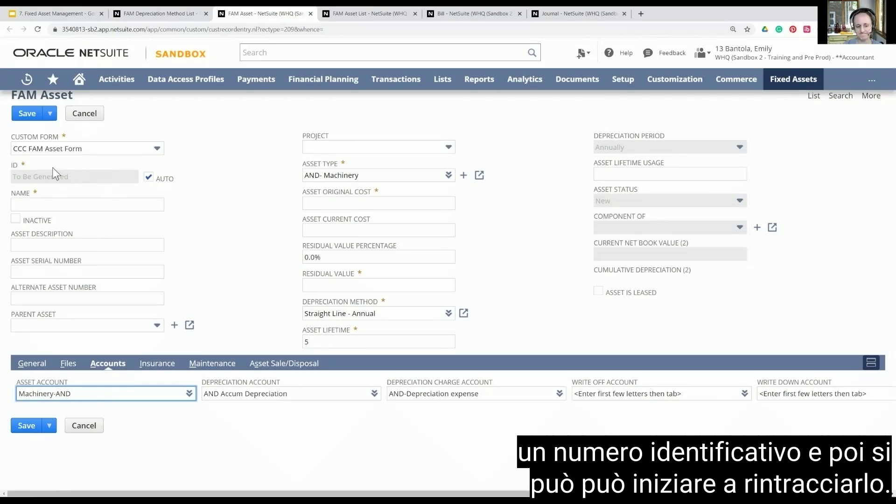
{"action": "left_click", "coordinate": [69, 364]}
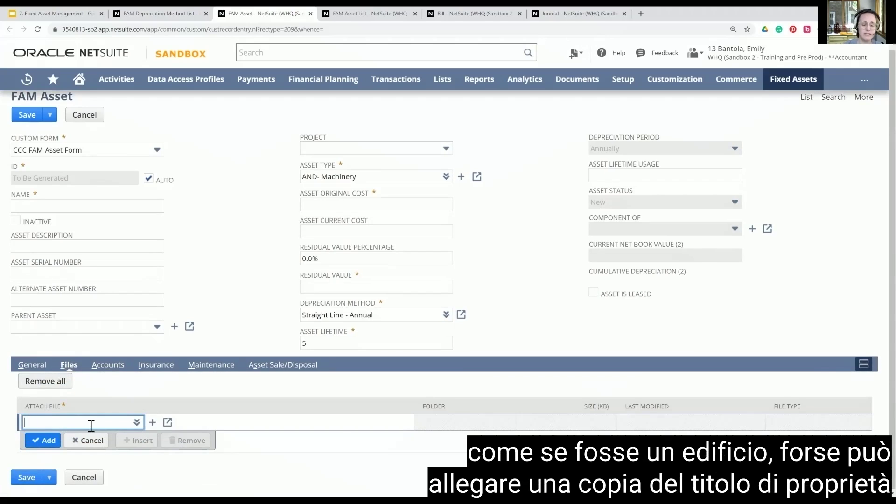
{"action": "left_click", "coordinate": [156, 365]}
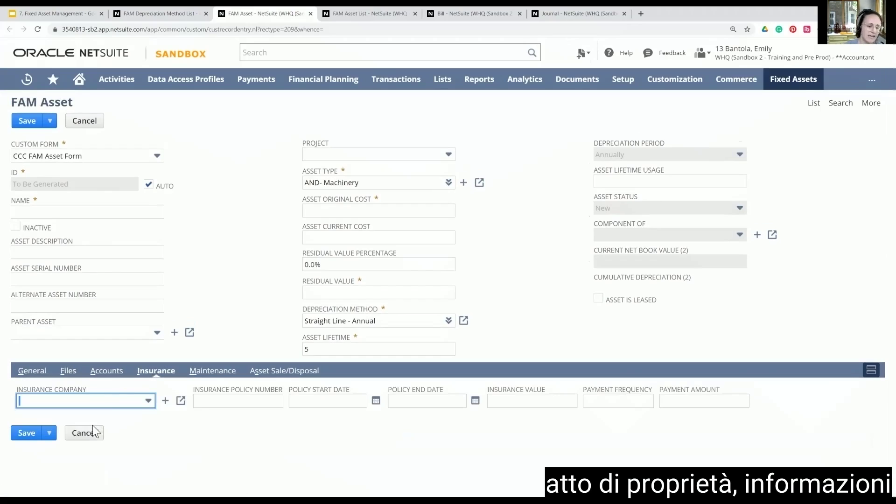
{"action": "left_click", "coordinate": [232, 371]}
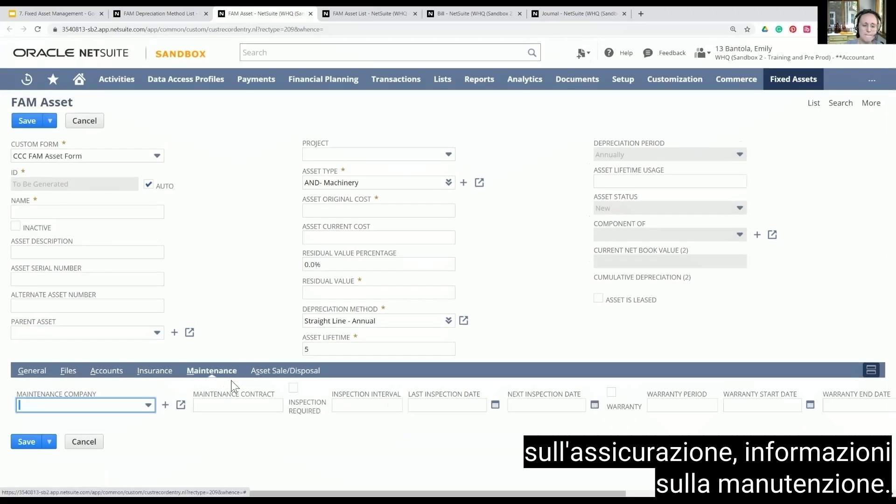
{"action": "left_click", "coordinate": [300, 373]}
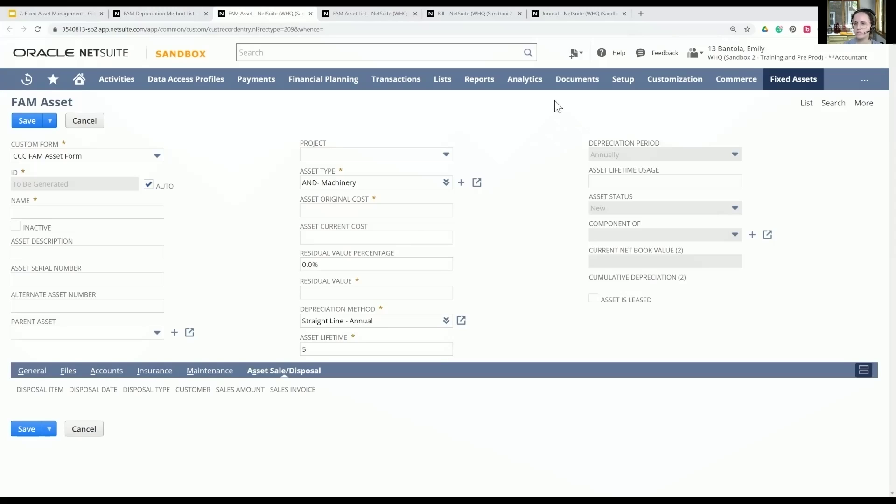
{"action": "mouse_move", "coordinate": [804, 85]}
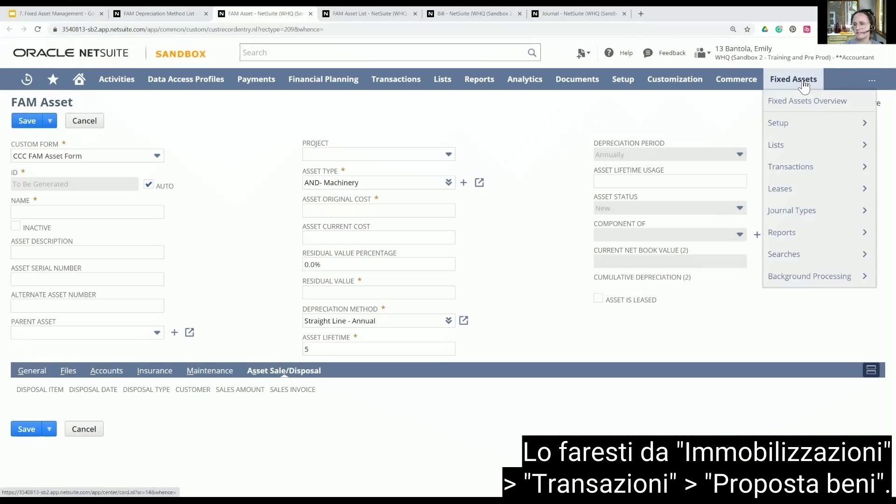
{"action": "mouse_move", "coordinate": [790, 169]}
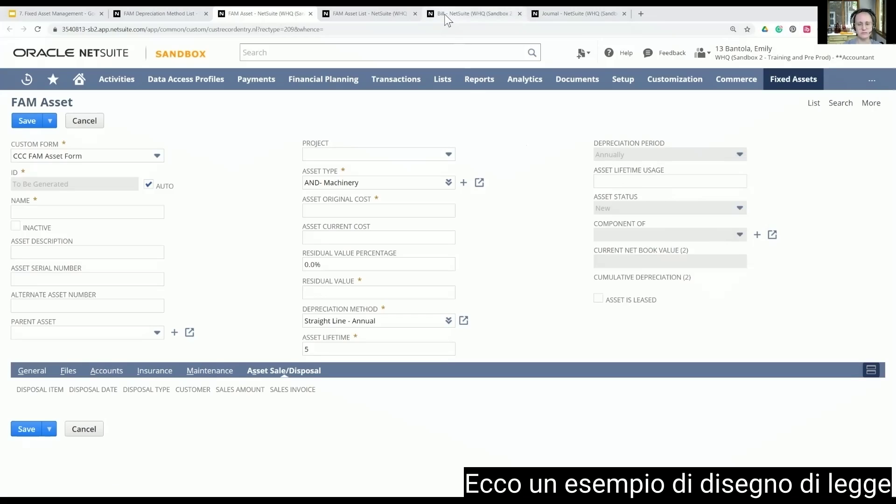
View the North Packaging equipment bill and examine its expense and item lines.
{"action": "left_click", "coordinate": [472, 13]}
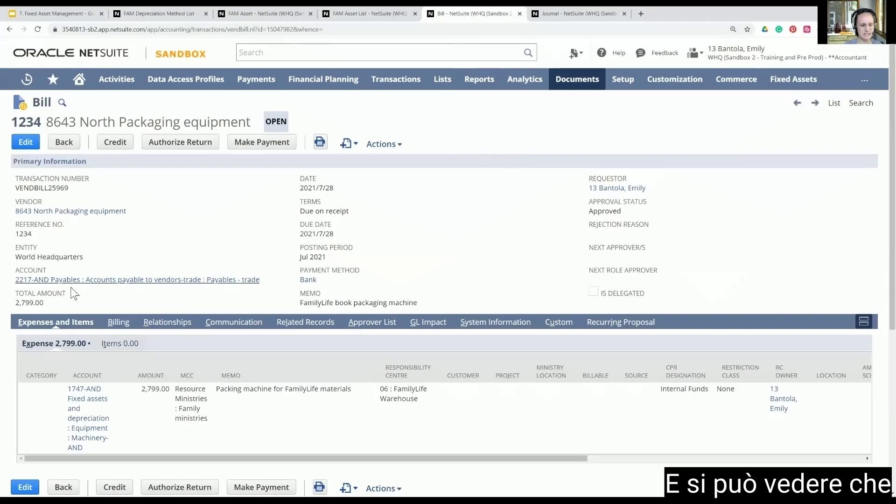
{"action": "scroll", "coordinate": [109, 301], "scroll_direction": "down", "scroll_amount": 2}
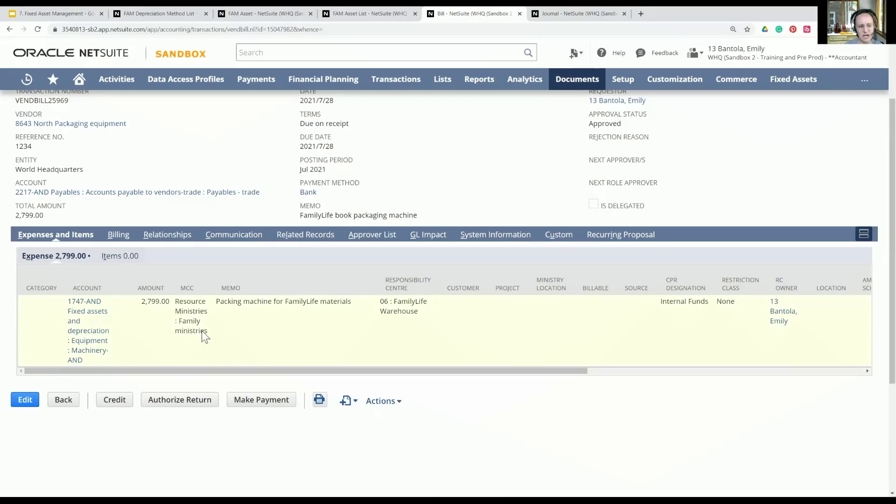
{"action": "left_click", "coordinate": [108, 257]}
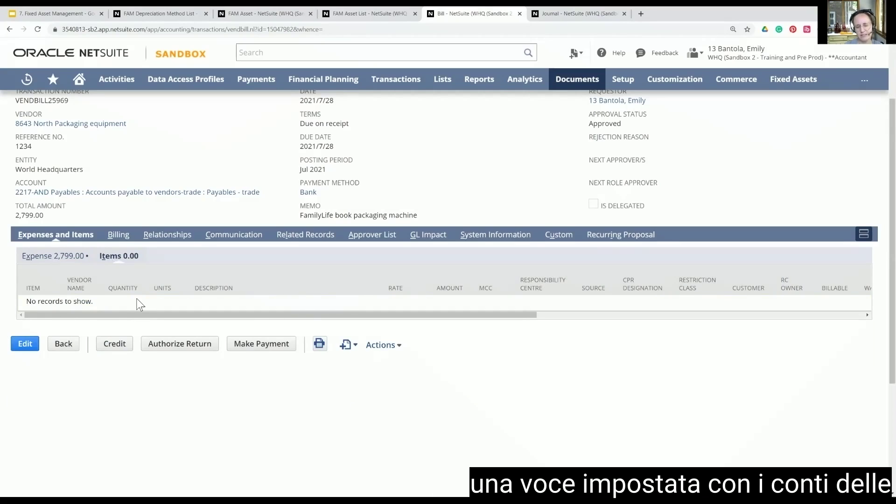
{"action": "left_click", "coordinate": [49, 260]}
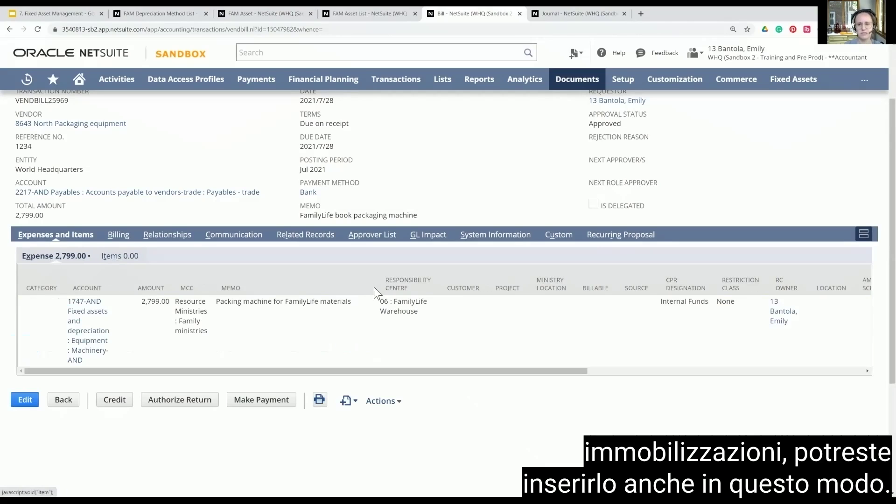
{"action": "scroll", "coordinate": [374, 284], "scroll_direction": "up", "scroll_amount": 2}
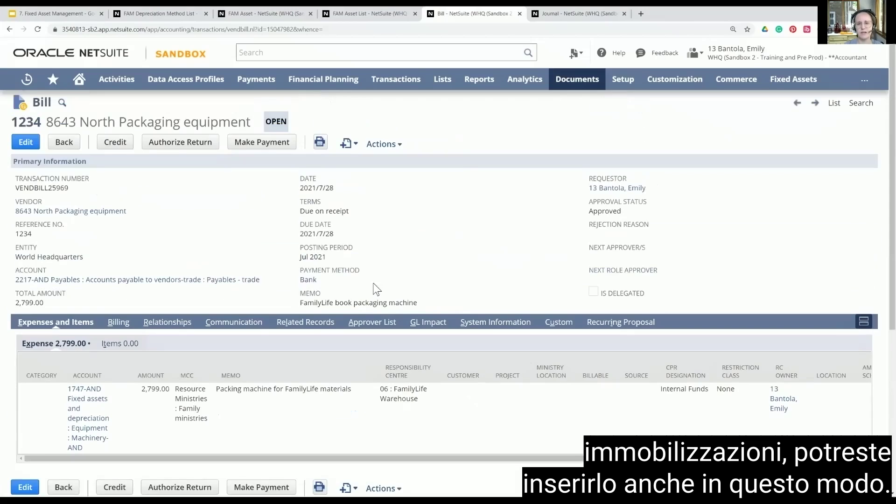
View the journal entry that records the SLM machine #1 purchase.
{"action": "left_click", "coordinate": [548, 13]}
{"action": "scroll", "coordinate": [164, 226], "scroll_direction": "up", "scroll_amount": 2}
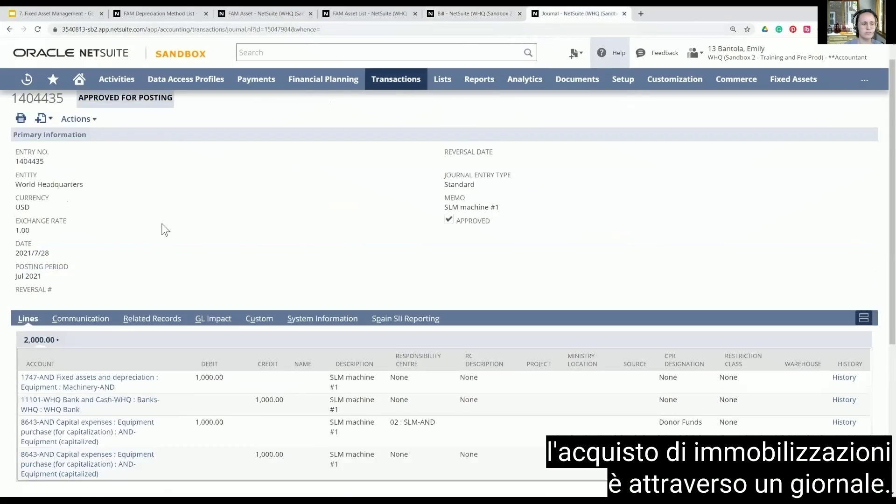
Review the account lines of the SLM machine #1 journal and glance back at the North Packaging equipment bill.
{"action": "scroll", "coordinate": [168, 227], "scroll_direction": "down", "scroll_amount": 2}
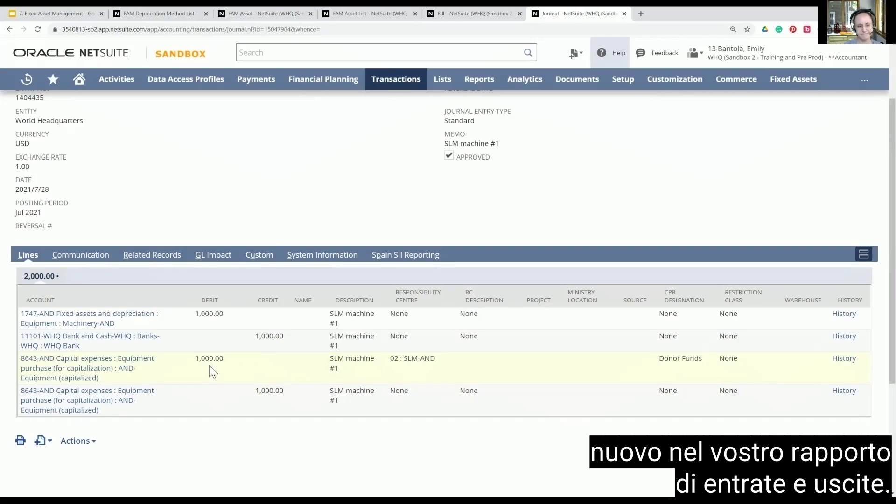
{"action": "scroll", "coordinate": [350, 251], "scroll_direction": "up", "scroll_amount": 2}
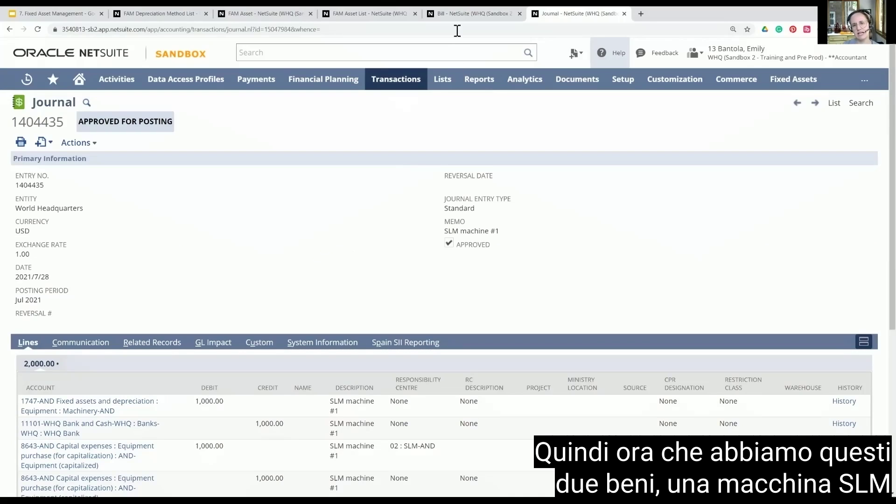
{"action": "left_click", "coordinate": [465, 15]}
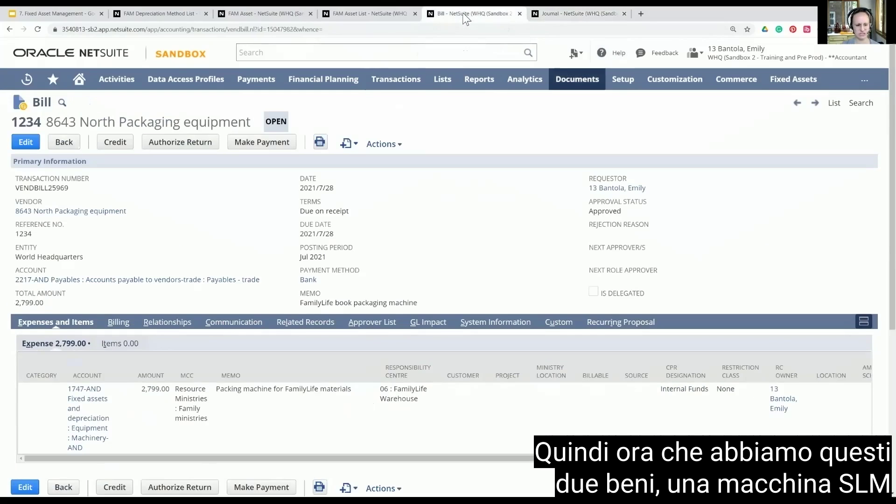
{"action": "left_click", "coordinate": [543, 18]}
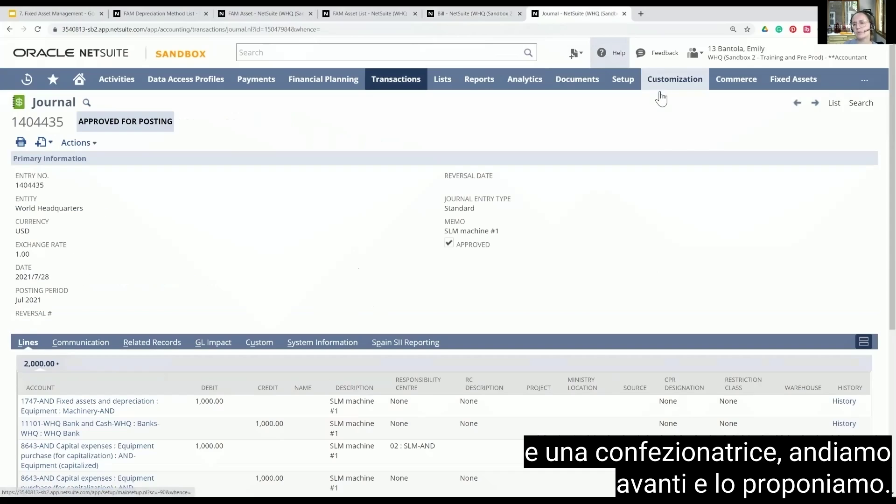
Open a new asset proposal for the World Headquarters subsidiary with a start date of 2021/7/28.
{"action": "mouse_move", "coordinate": [660, 91]}
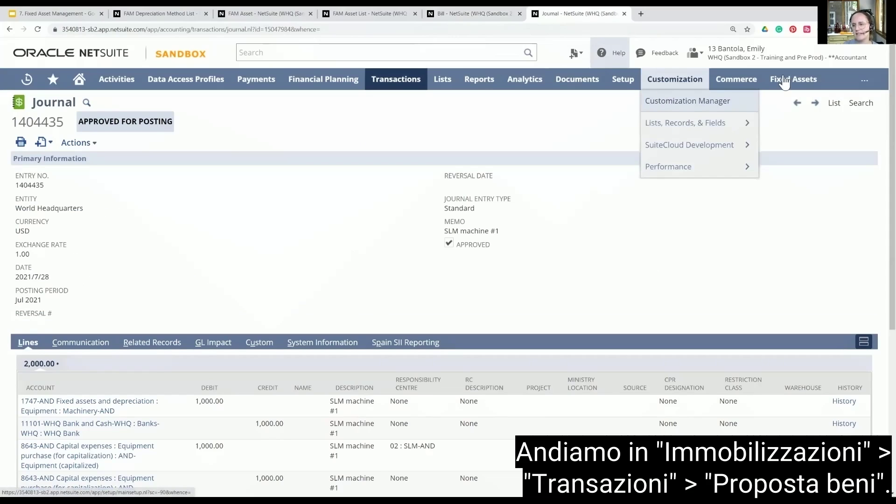
{"action": "mouse_move", "coordinate": [786, 82]}
{"action": "mouse_move", "coordinate": [793, 172]}
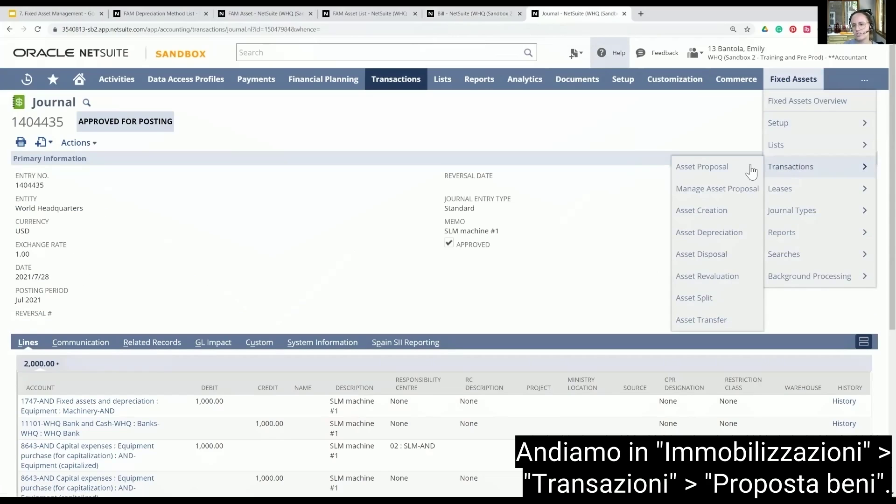
{"action": "left_click", "coordinate": [704, 172]}
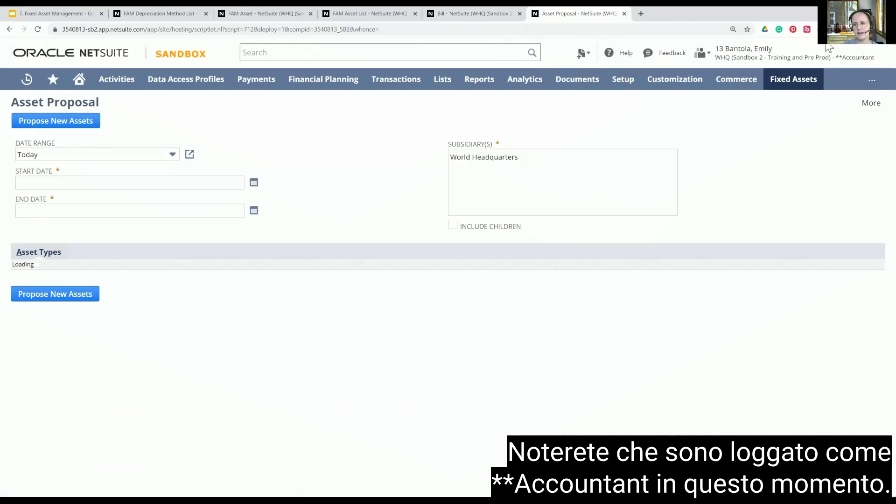
{"action": "mouse_move", "coordinate": [740, 64]}
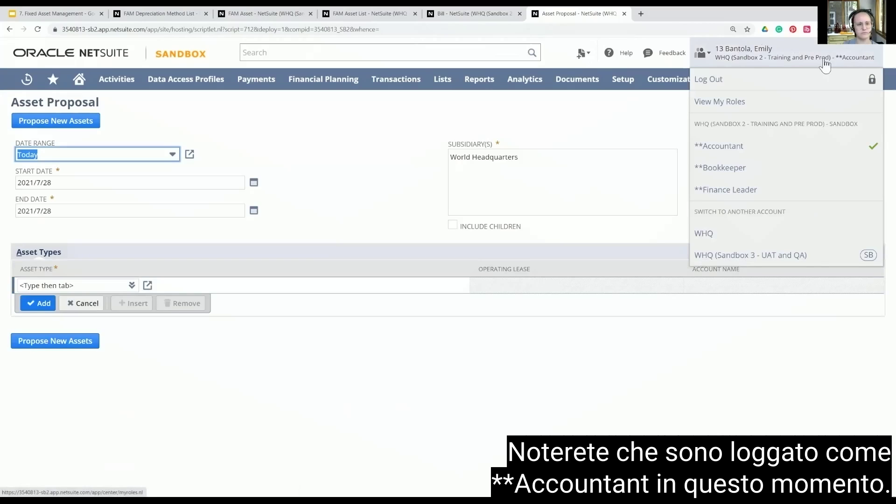
{"action": "left_click", "coordinate": [489, 158]}
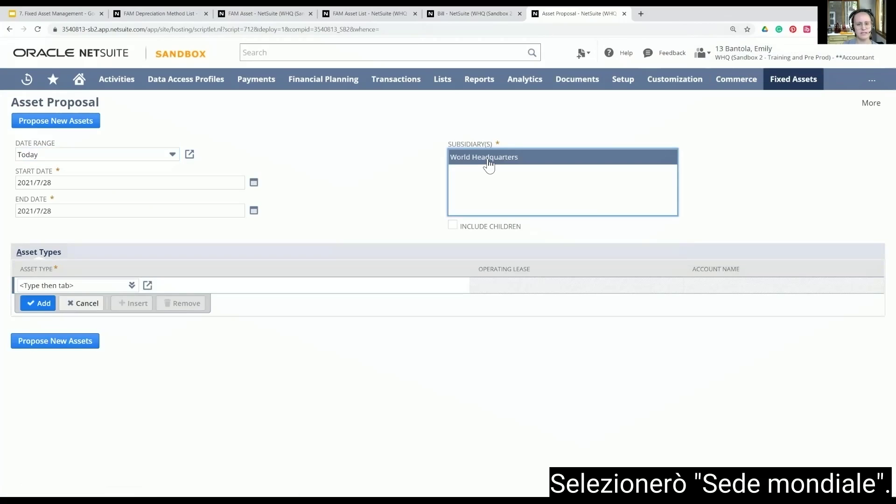
{"action": "left_click", "coordinate": [253, 187]}
{"action": "left_click", "coordinate": [205, 273]}
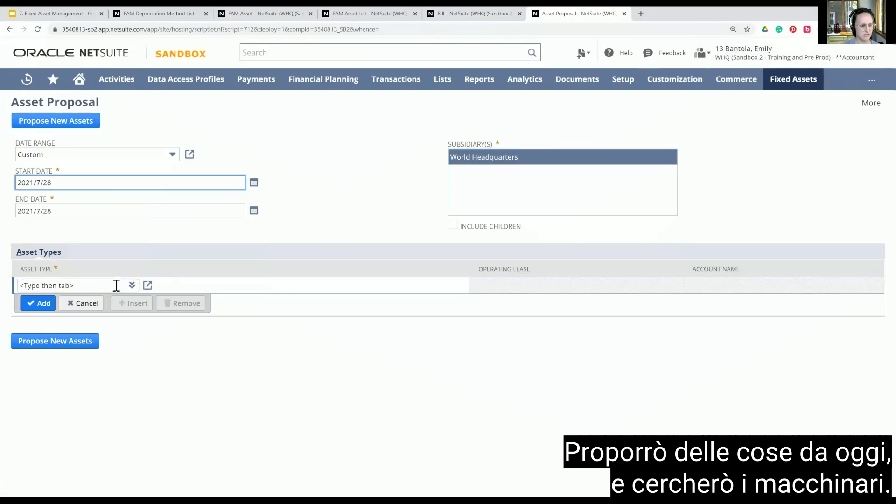
Choose the AND- Machinery asset type, propose the new assets and refresh the process status.
{"action": "left_click", "coordinate": [99, 285]}
{"action": "type", "text": "and"}
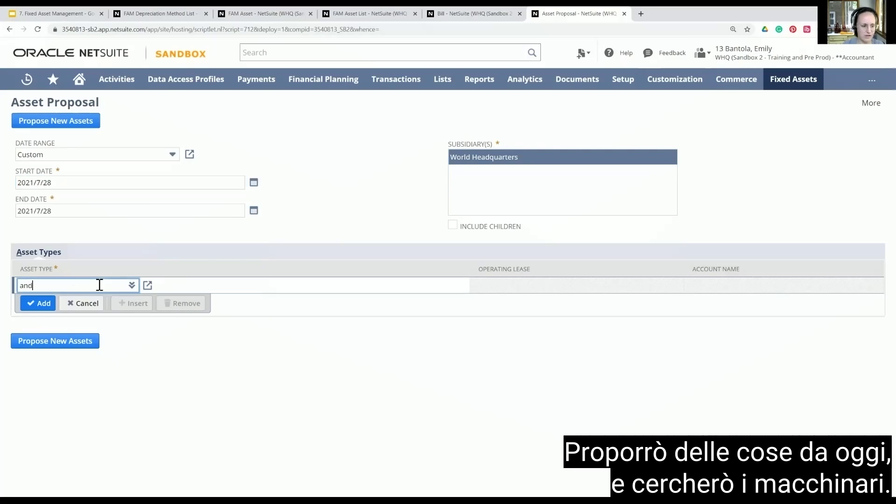
{"action": "left_click", "coordinate": [51, 297]}
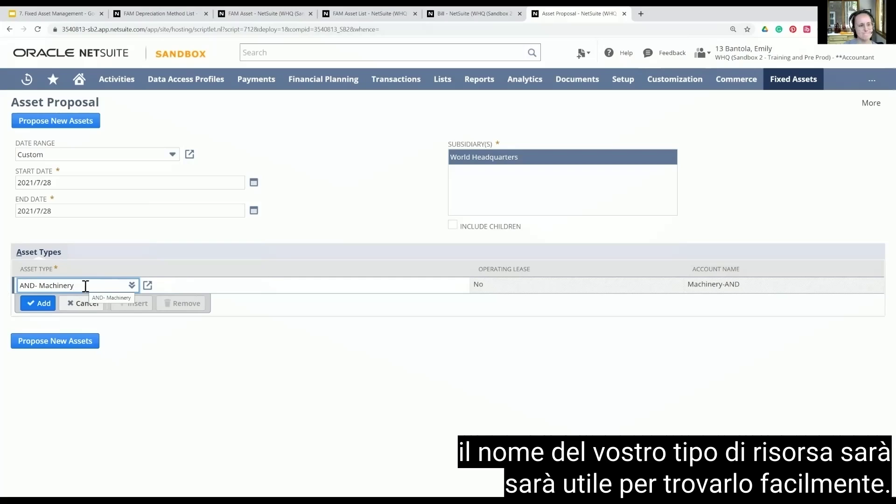
{"action": "left_click", "coordinate": [41, 343]}
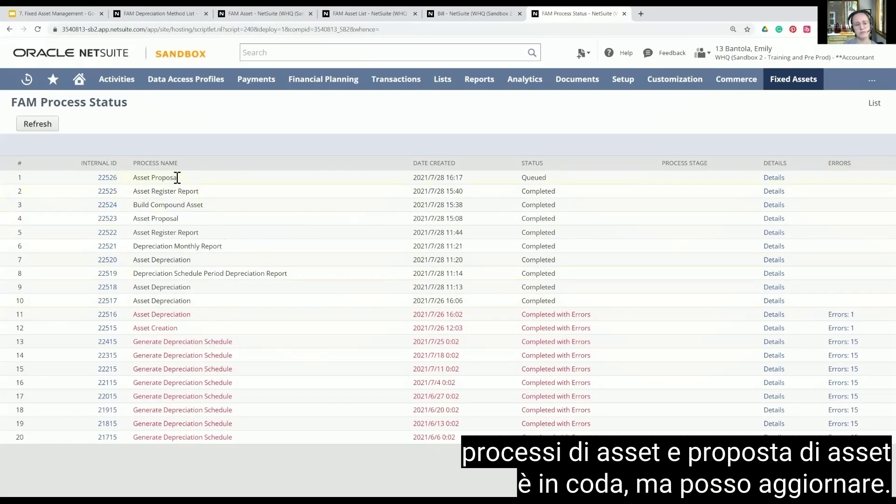
{"action": "left_click", "coordinate": [42, 128]}
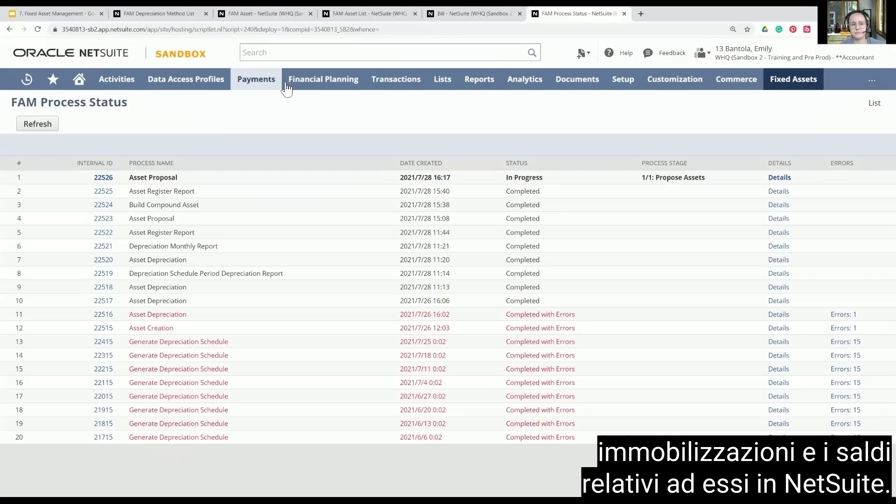
{"action": "left_click", "coordinate": [43, 124]}
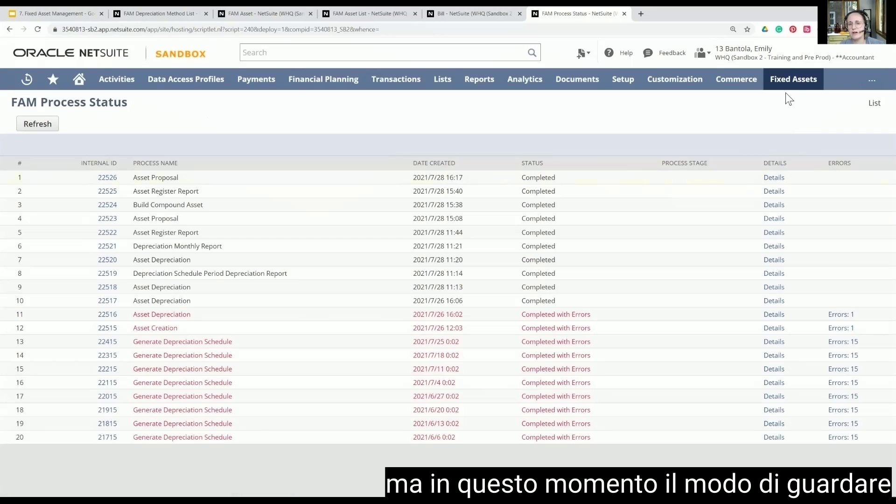
In the asset proposal management page, generate assets from the Bill #1234 and Journal #1404435 proposals, and refresh the process status.
{"action": "mouse_move", "coordinate": [783, 84]}
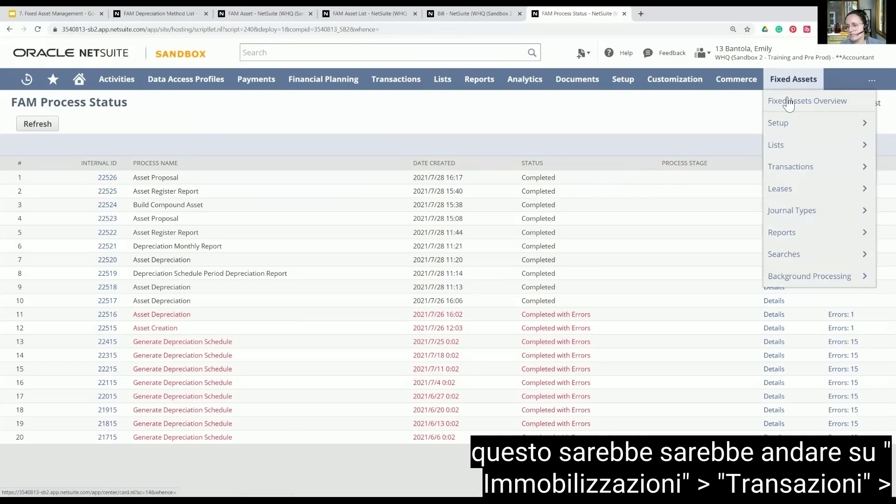
{"action": "mouse_move", "coordinate": [776, 170]}
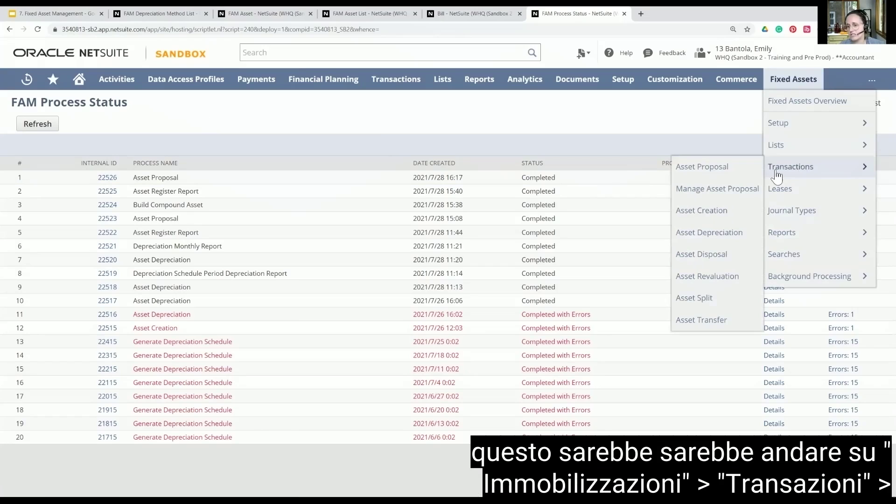
{"action": "left_click", "coordinate": [711, 191]}
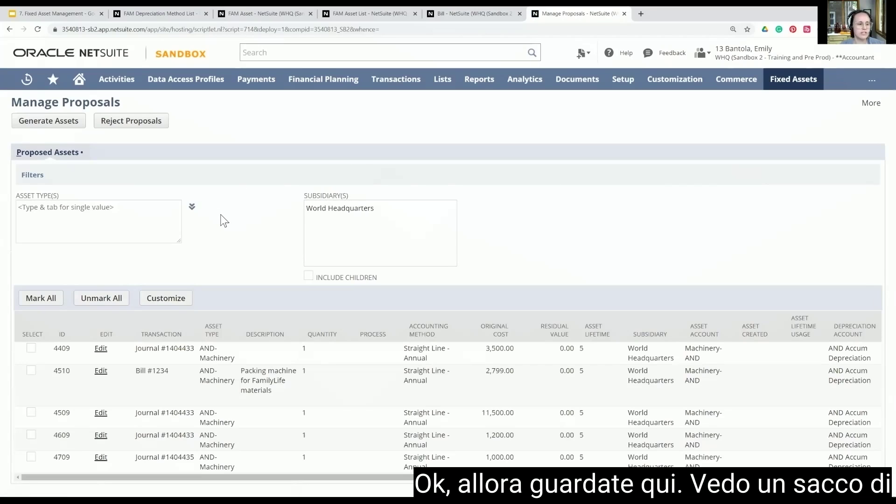
{"action": "scroll", "coordinate": [231, 220], "scroll_direction": "down", "scroll_amount": 1}
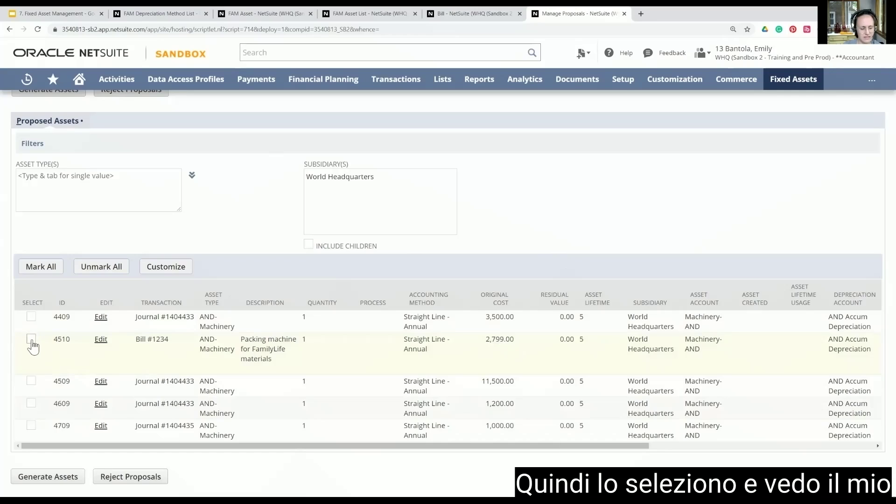
{"action": "left_click", "coordinate": [32, 340]}
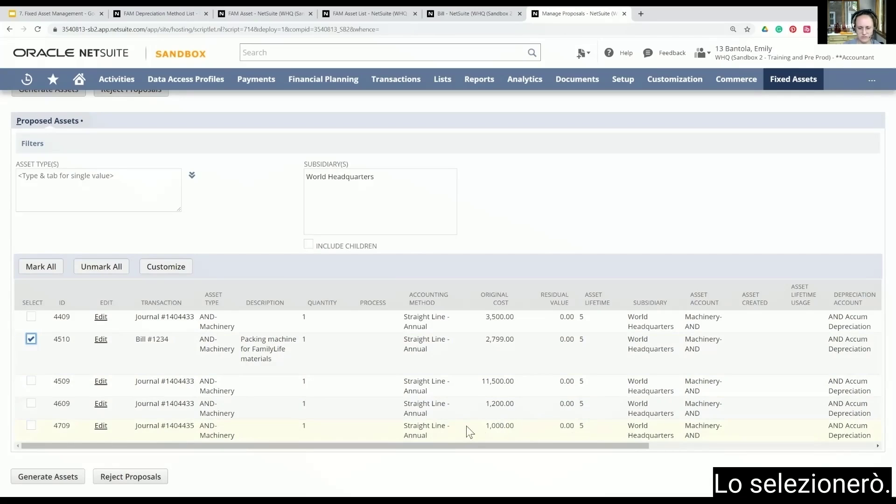
{"action": "left_click", "coordinate": [31, 426]}
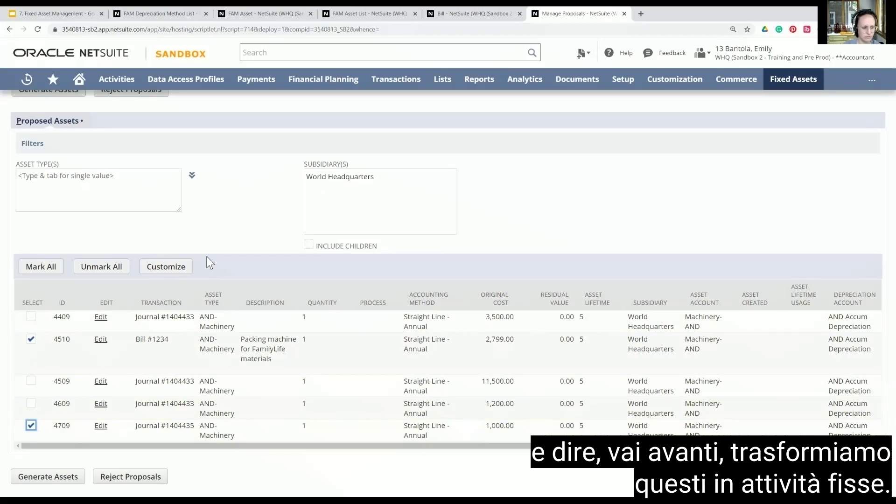
{"action": "left_click", "coordinate": [47, 476]}
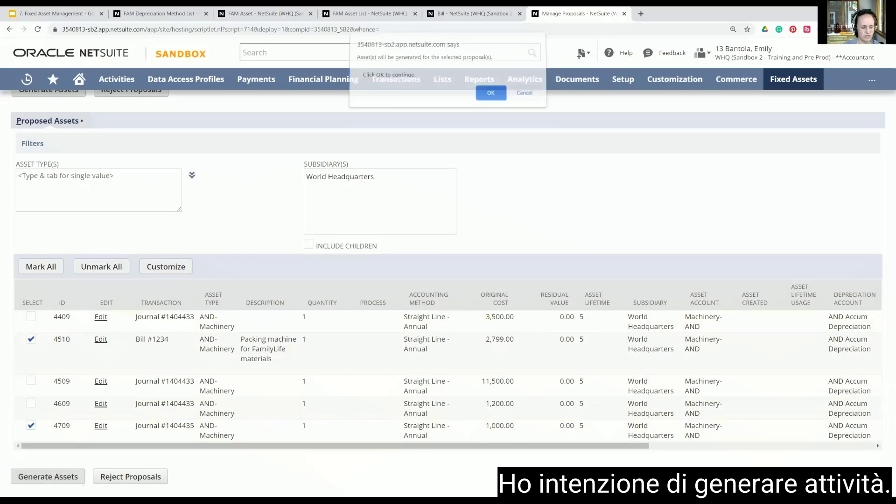
{"action": "left_click", "coordinate": [486, 98]}
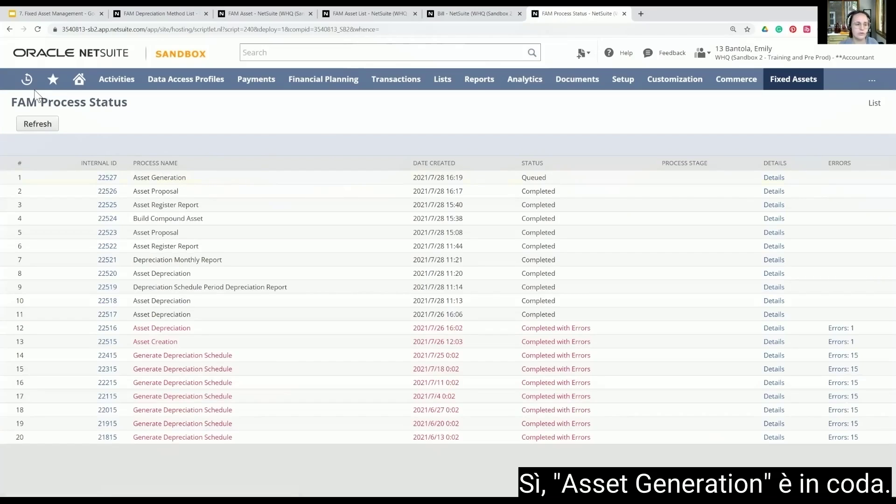
{"action": "left_click", "coordinate": [52, 127]}
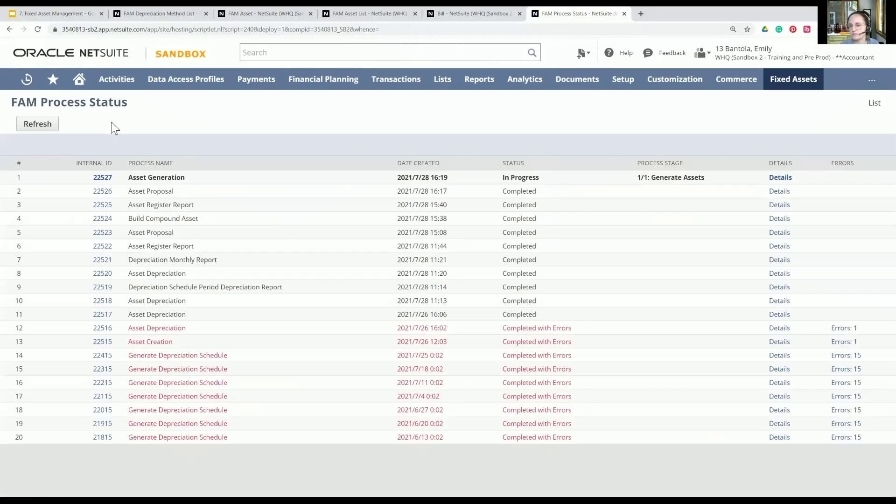
{"action": "left_click", "coordinate": [25, 129]}
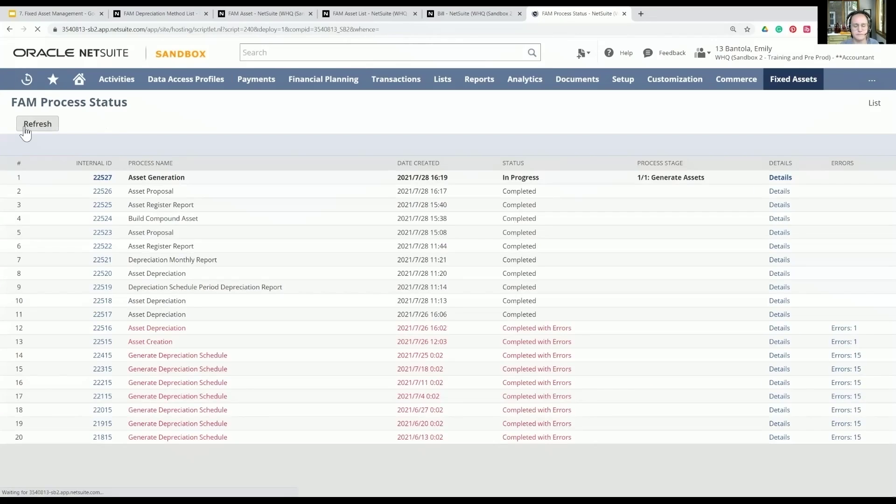
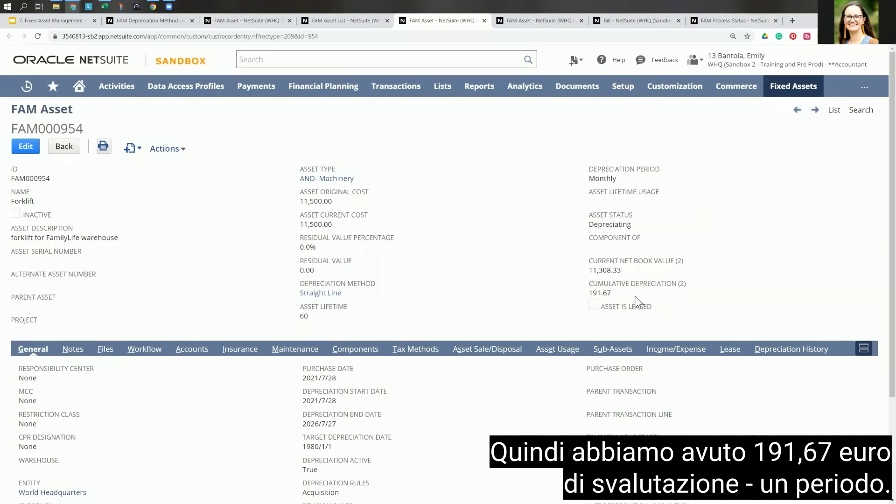
Examine the Forklift asset's general, notes, accounts, insurance, maintenance and depreciation history sections.
{"action": "scroll", "coordinate": [477, 298], "scroll_direction": "down", "scroll_amount": 3}
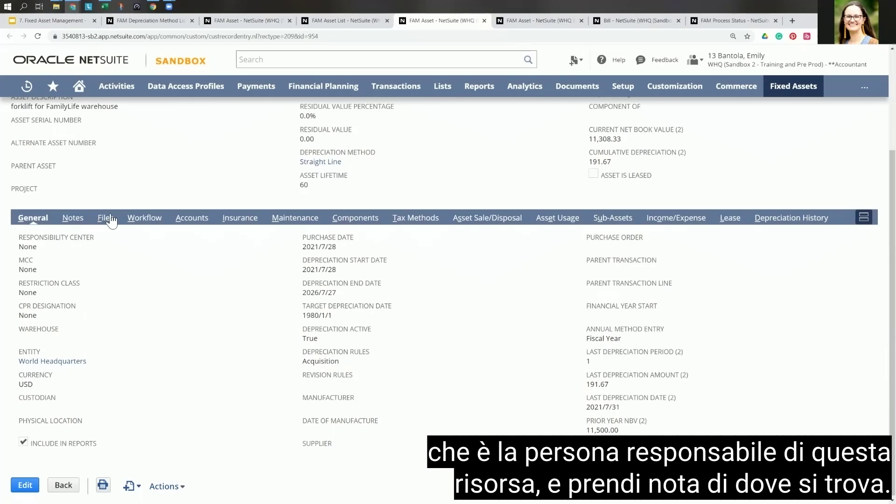
{"action": "left_click", "coordinate": [75, 219]}
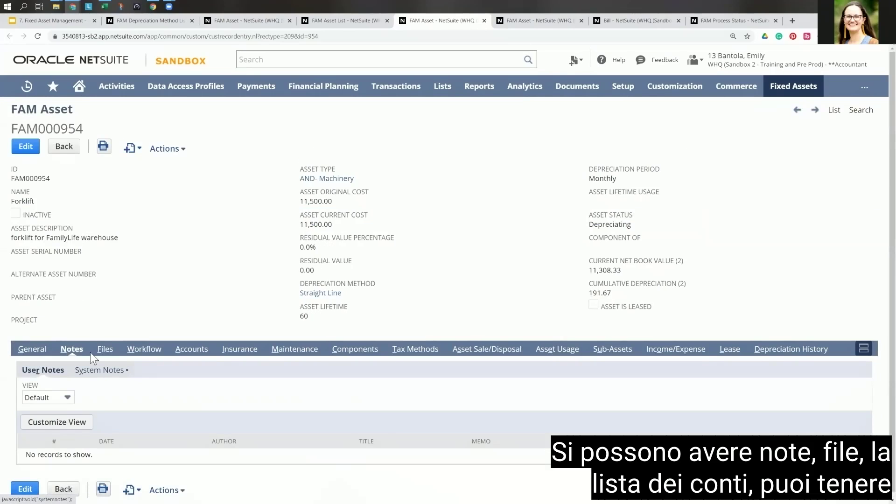
{"action": "left_click", "coordinate": [201, 355]}
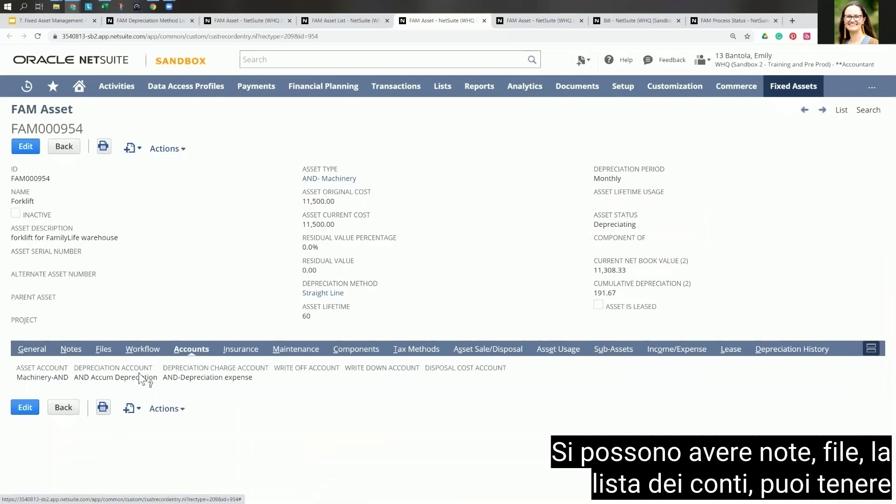
{"action": "left_click", "coordinate": [250, 352]}
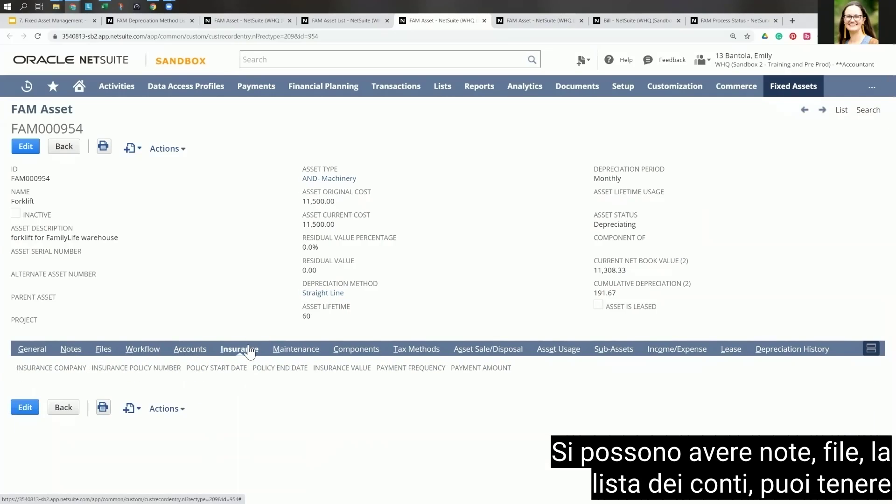
{"action": "left_click", "coordinate": [303, 355]}
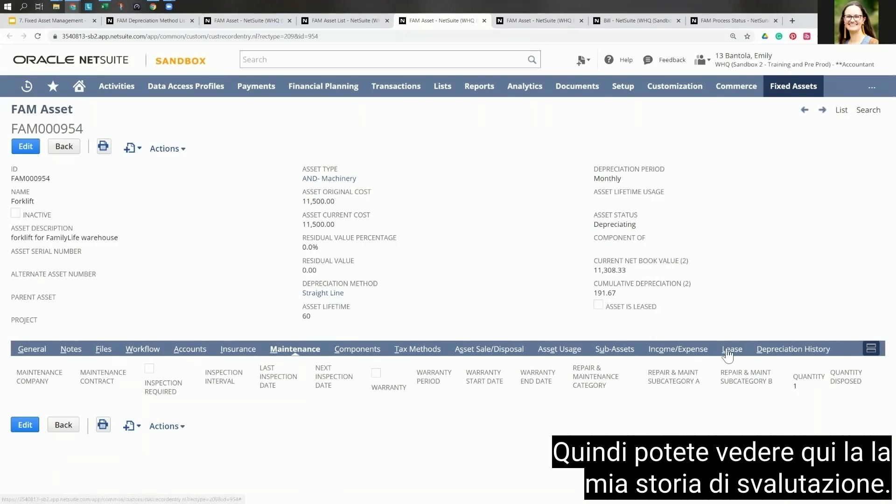
{"action": "left_click", "coordinate": [793, 353]}
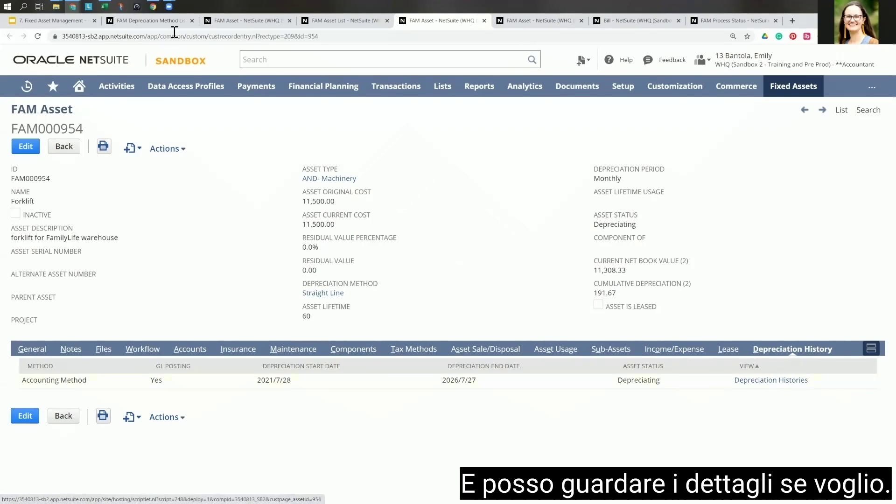
Switch to the Fixed Asset Management presentation in Google Slides, advance from fixed asset information to the Depreciation slide, and exit the slideshow.
{"action": "left_click", "coordinate": [48, 21]}
{"action": "left_click", "coordinate": [801, 57]}
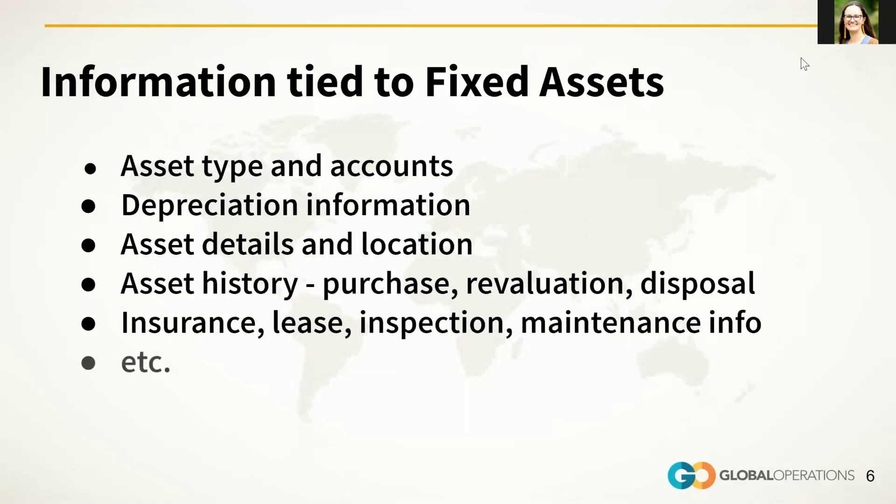
{"action": "left_click", "coordinate": [801, 58]}
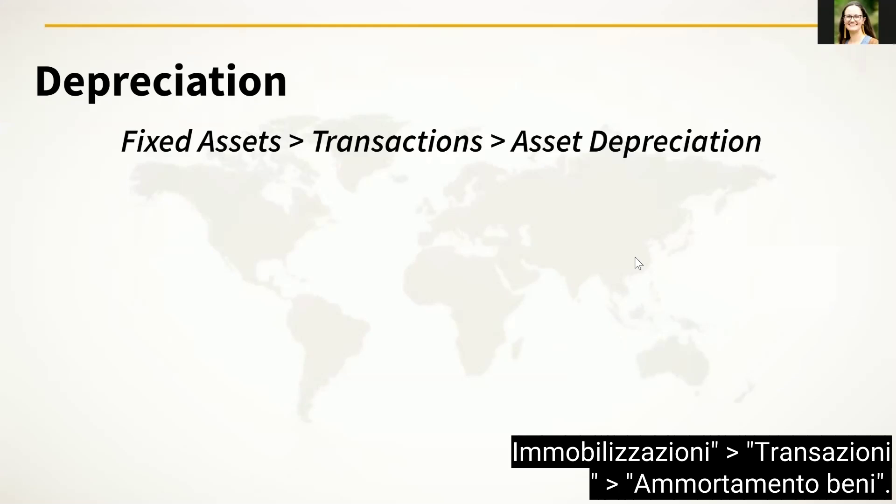
{"action": "key", "text": "Escape"}
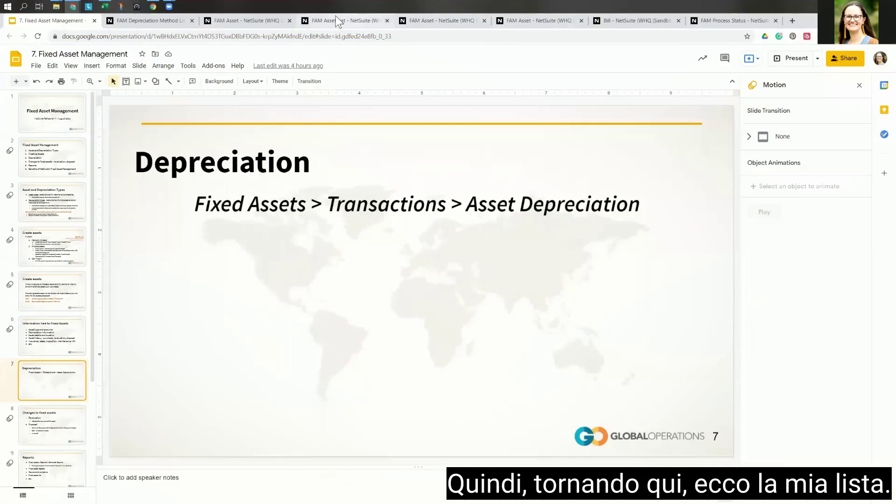
Return to NetSuite, open the Asset Depreciation page, and select the AND- Machinery asset type and the World Headquarters subsidiary.
{"action": "left_click", "coordinate": [341, 21]}
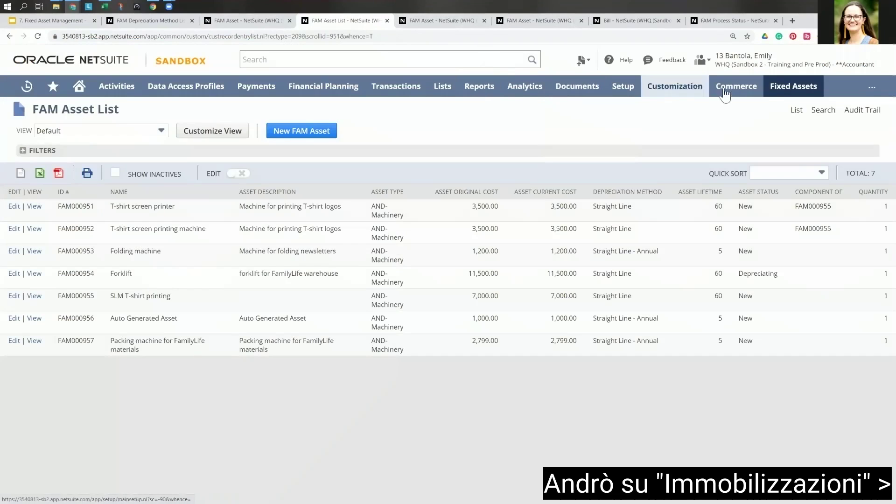
{"action": "mouse_move", "coordinate": [781, 94]}
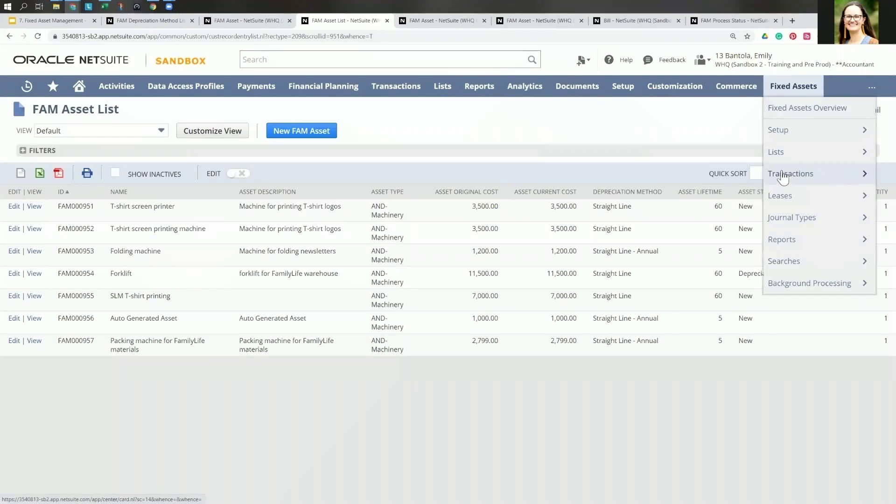
{"action": "mouse_move", "coordinate": [795, 181]}
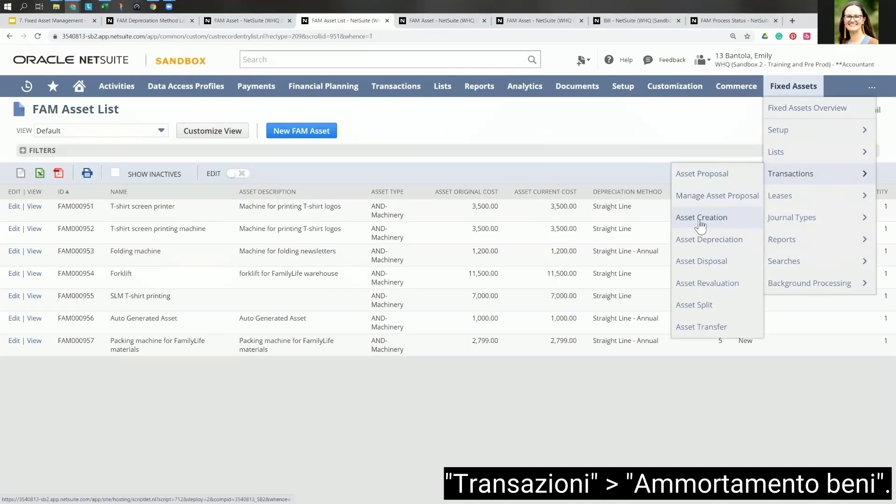
{"action": "left_click", "coordinate": [710, 243]}
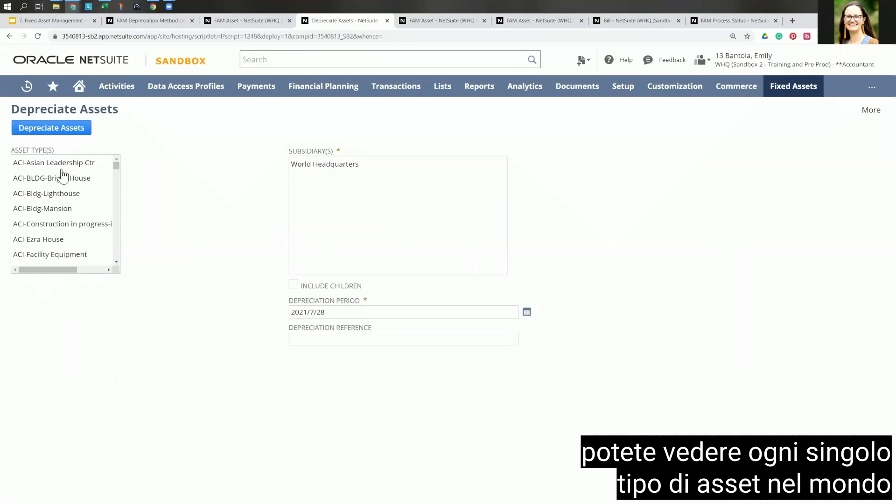
{"action": "left_click_drag", "start_coordinate": [117, 166], "coordinate": [118, 175]}
{"action": "scroll", "coordinate": [69, 192], "scroll_direction": "up", "scroll_amount": 3}
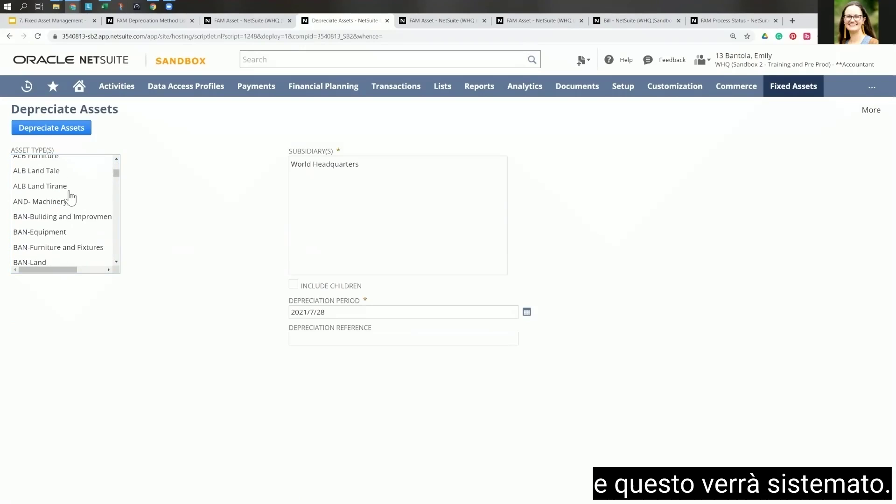
{"action": "left_click", "coordinate": [37, 201]}
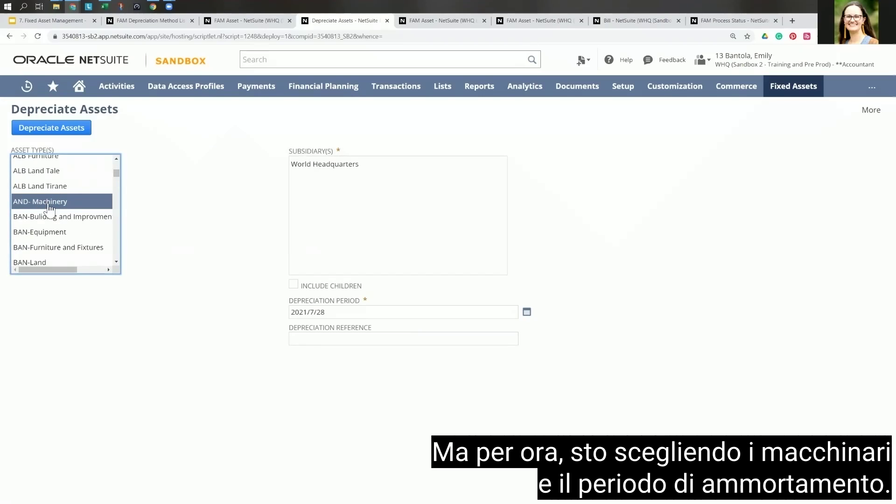
{"action": "left_click", "coordinate": [323, 167]}
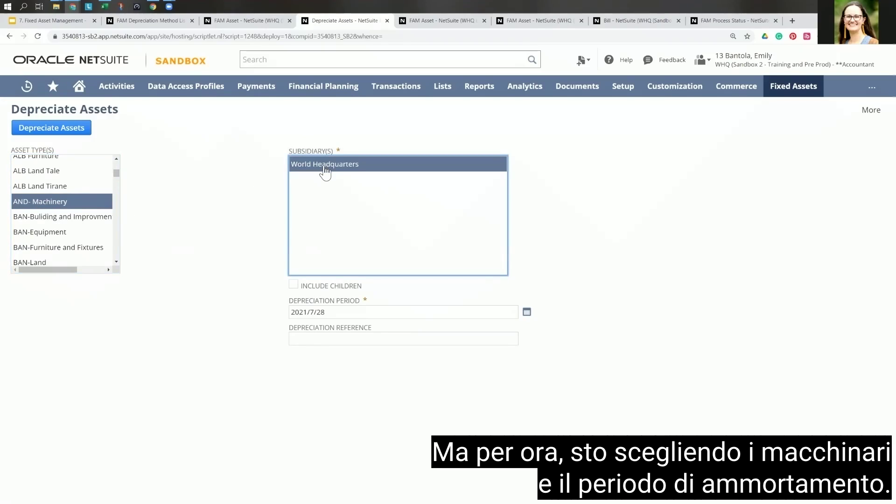
Depreciate the assets with depreciation period 2021/7/31 and reference "July 2021 Depreciation", and refresh the process status.
{"action": "left_click", "coordinate": [329, 312]}
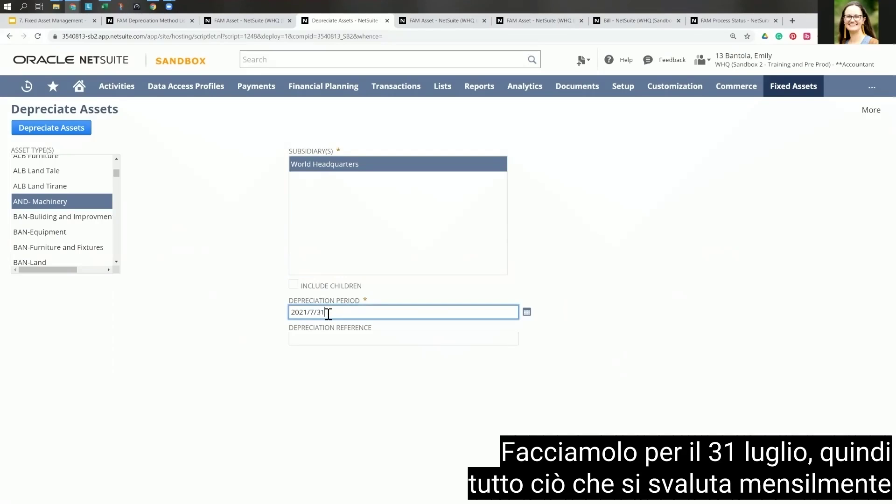
{"action": "left_click", "coordinate": [317, 337]}
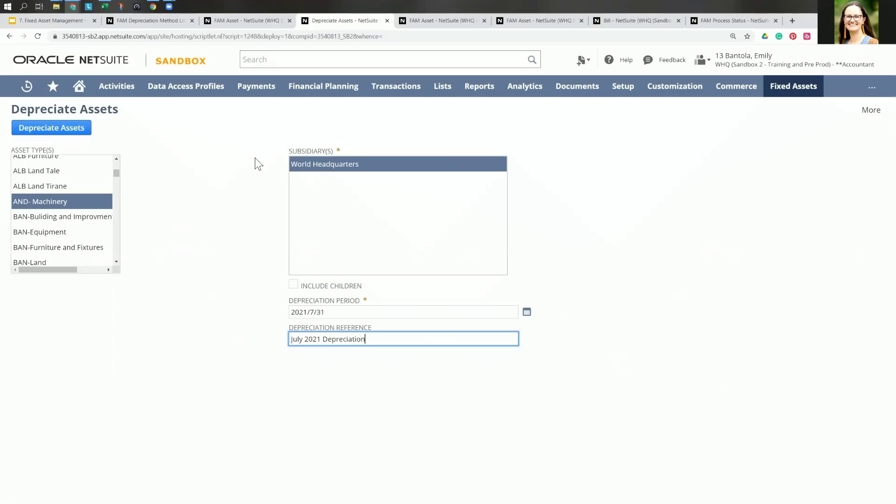
{"action": "left_click", "coordinate": [91, 130]}
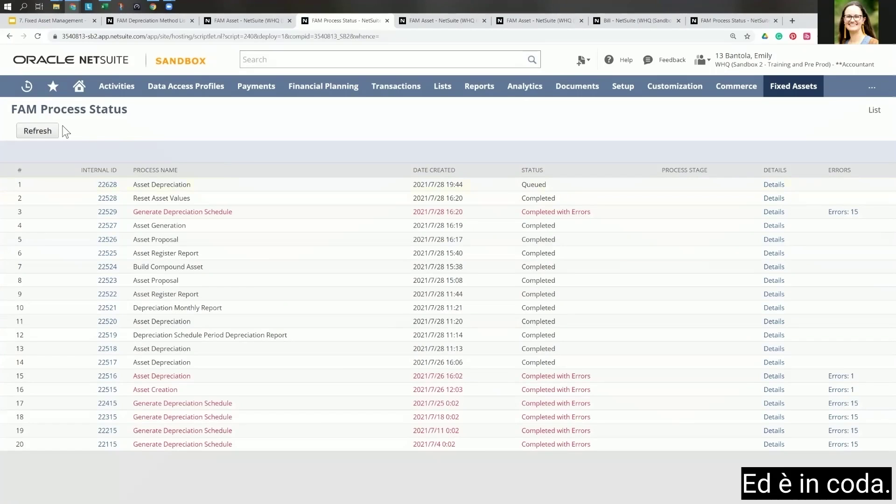
{"action": "left_click", "coordinate": [40, 132]}
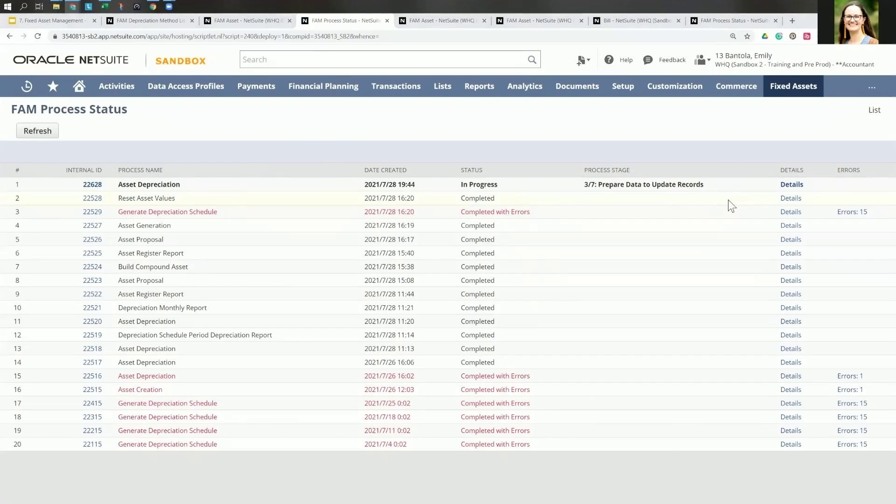
{"action": "left_click", "coordinate": [35, 133]}
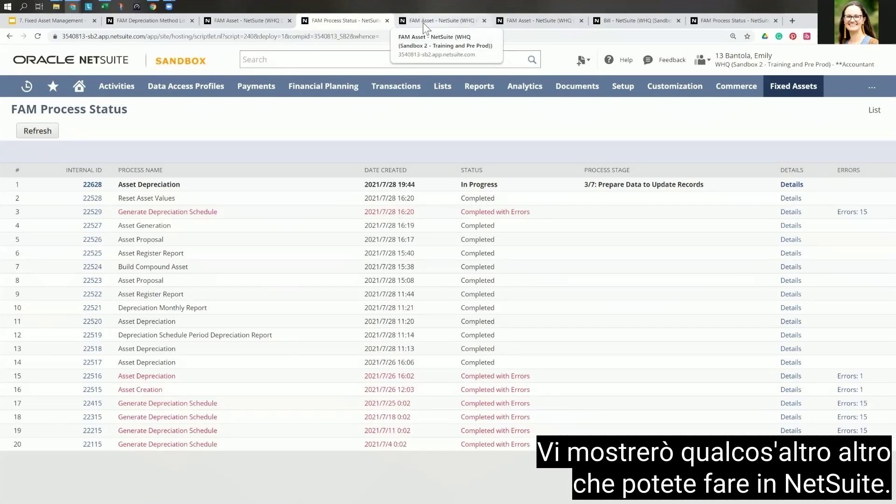
Switch to the blank FAM Asset form and leave it without saving to open the Asset Sale/Disposal page.
{"action": "left_click", "coordinate": [245, 21]}
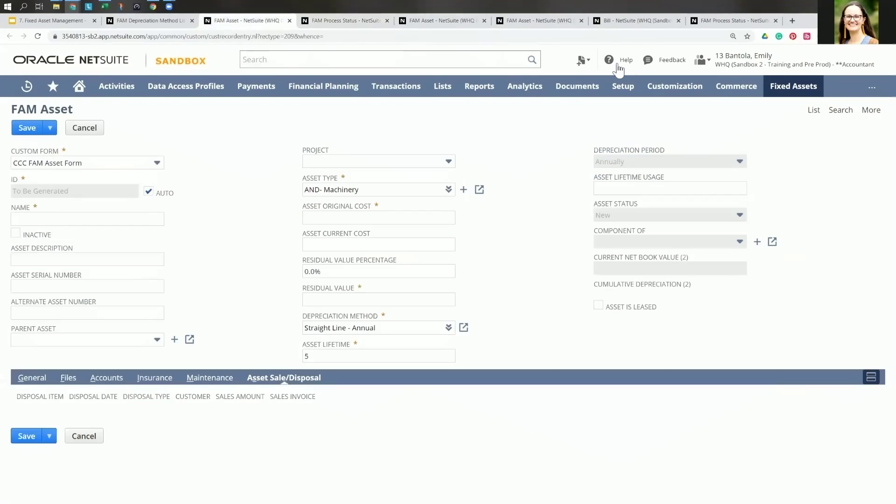
{"action": "mouse_move", "coordinate": [782, 91]}
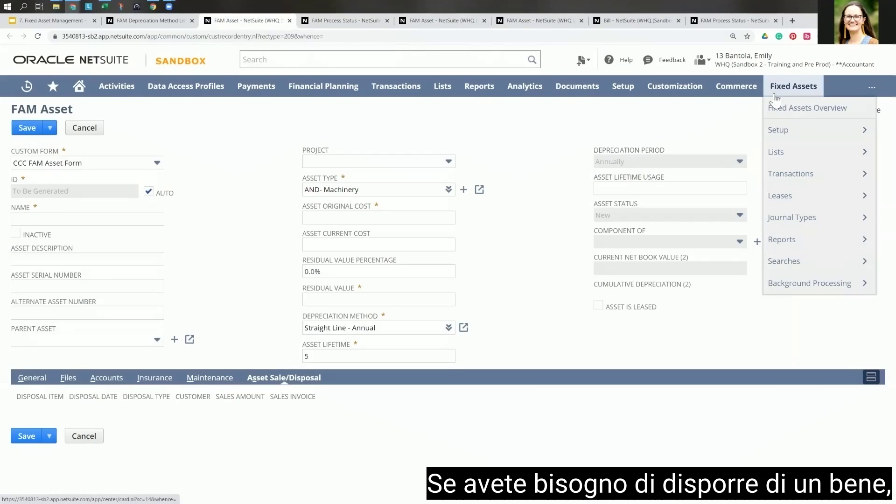
{"action": "mouse_move", "coordinate": [802, 175]}
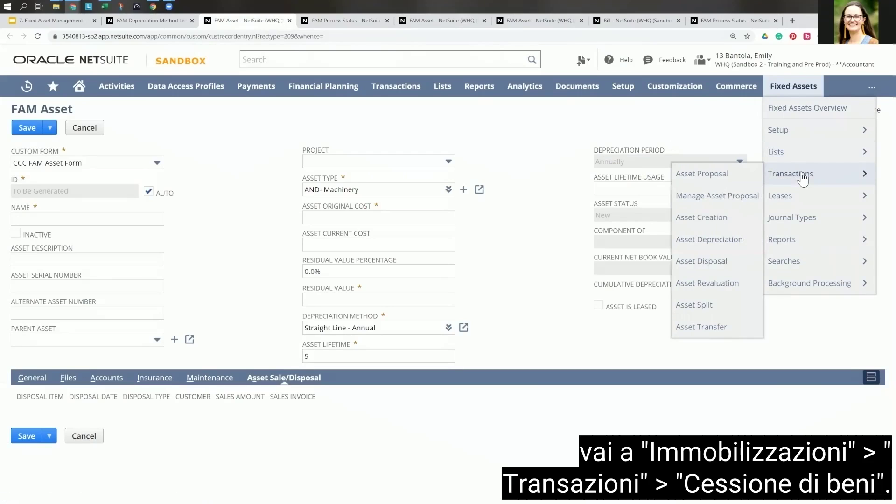
{"action": "left_click", "coordinate": [702, 265]}
{"action": "left_click", "coordinate": [500, 88]}
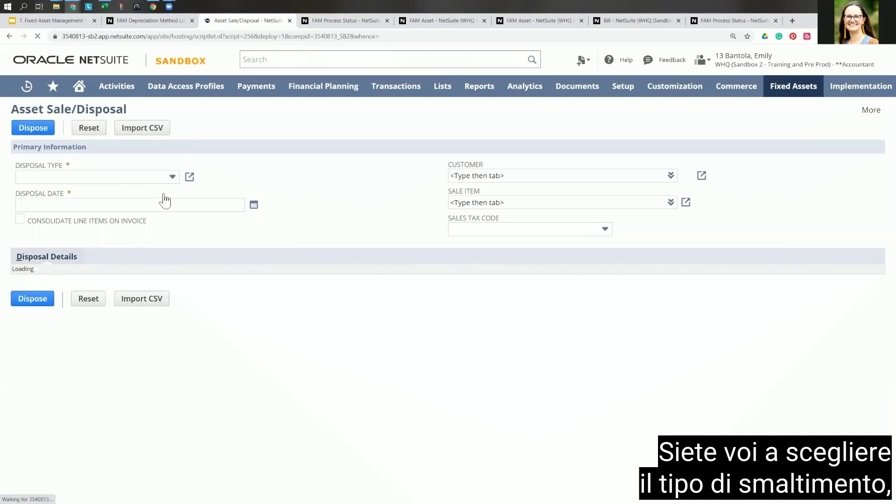
Choose Sale as the disposal type, view the assets available for disposal, and change the disposal type to Write-off.
{"action": "left_click", "coordinate": [166, 176]}
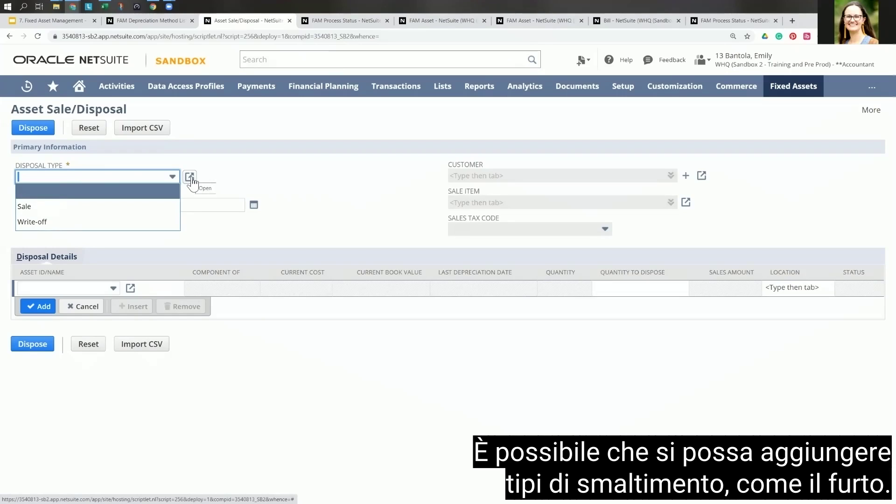
{"action": "left_click", "coordinate": [61, 211]}
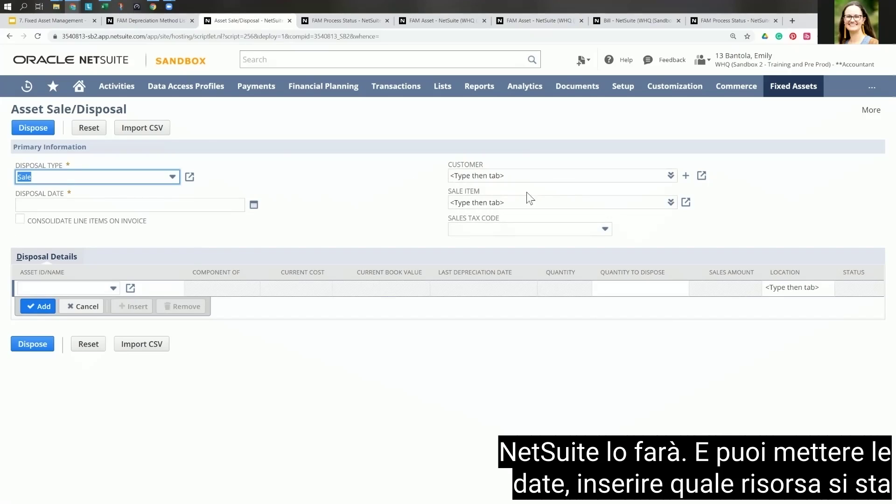
{"action": "left_click", "coordinate": [113, 288]}
{"action": "left_click", "coordinate": [114, 289]}
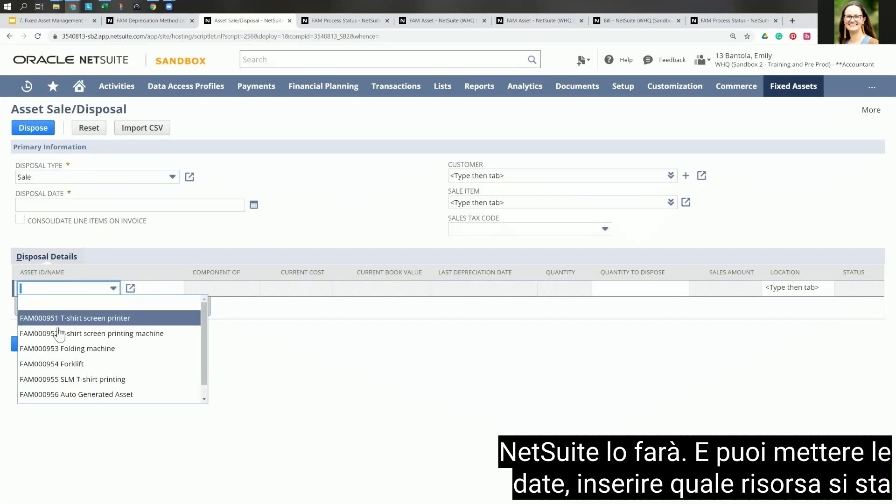
{"action": "left_click", "coordinate": [118, 290]}
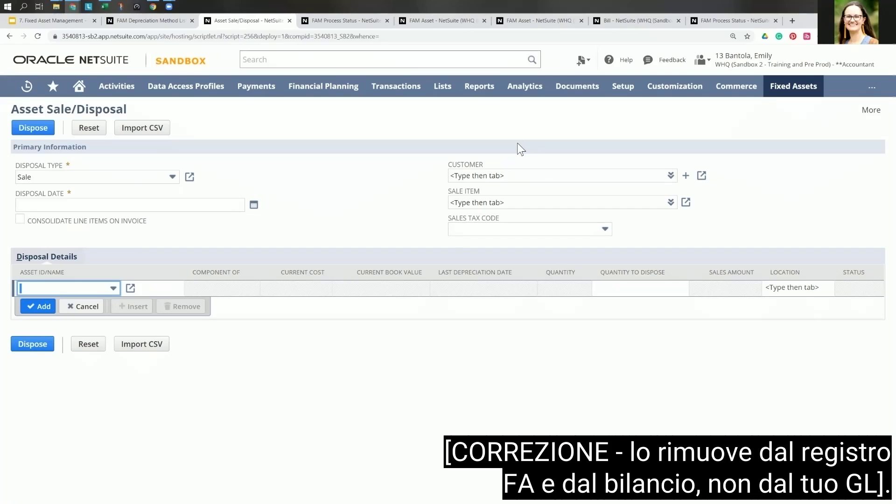
{"action": "left_click", "coordinate": [176, 182]}
{"action": "left_click", "coordinate": [113, 218]}
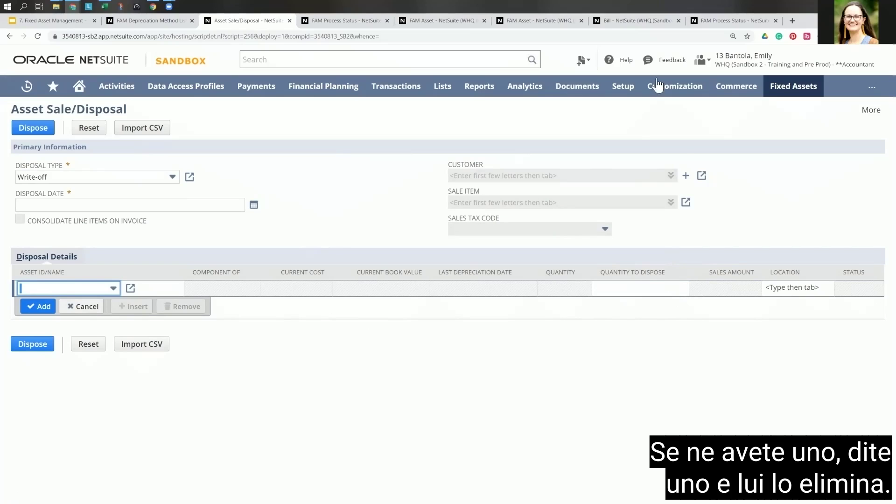
Leave the disposal form without saving, open the Asset Revaluation page, and select the asset FAM000954 Forklift.
{"action": "mouse_move", "coordinate": [793, 86]}
{"action": "mouse_move", "coordinate": [788, 173]}
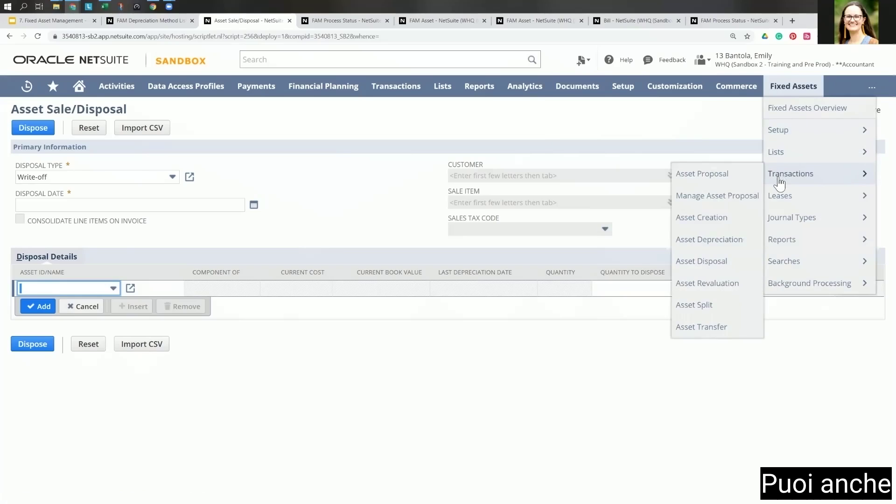
{"action": "left_click", "coordinate": [698, 285]}
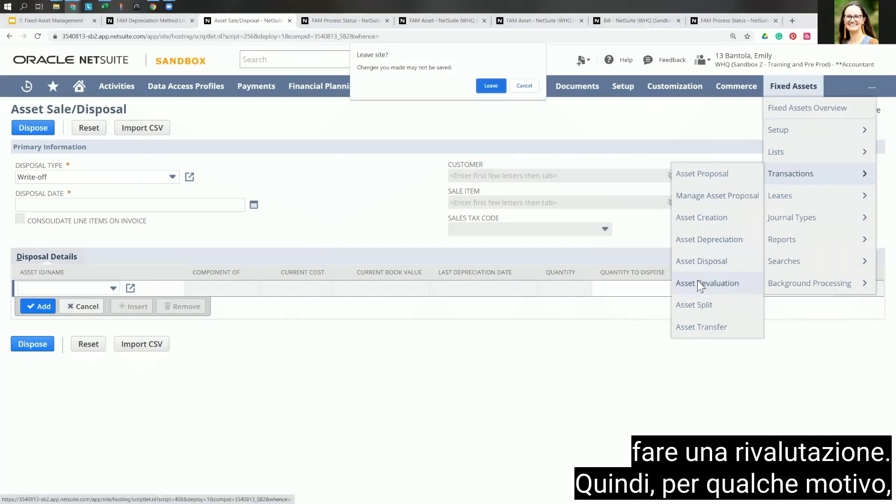
{"action": "left_click", "coordinate": [496, 87]}
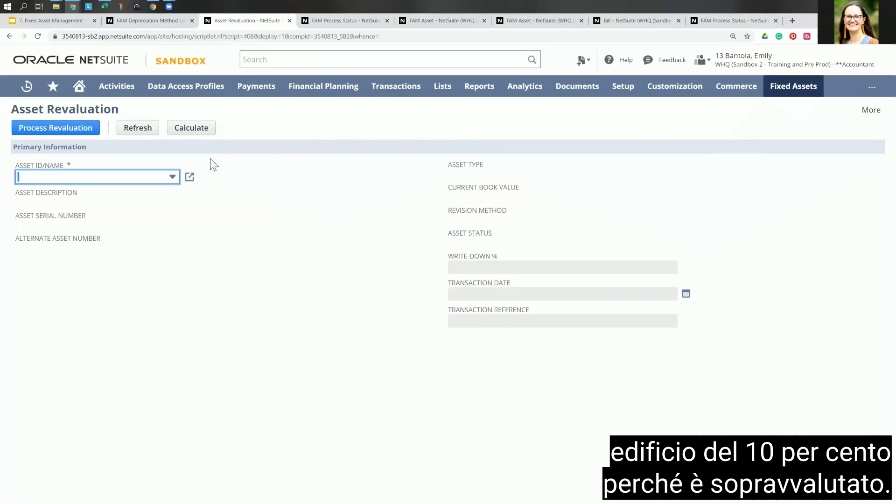
{"action": "left_click", "coordinate": [172, 177]}
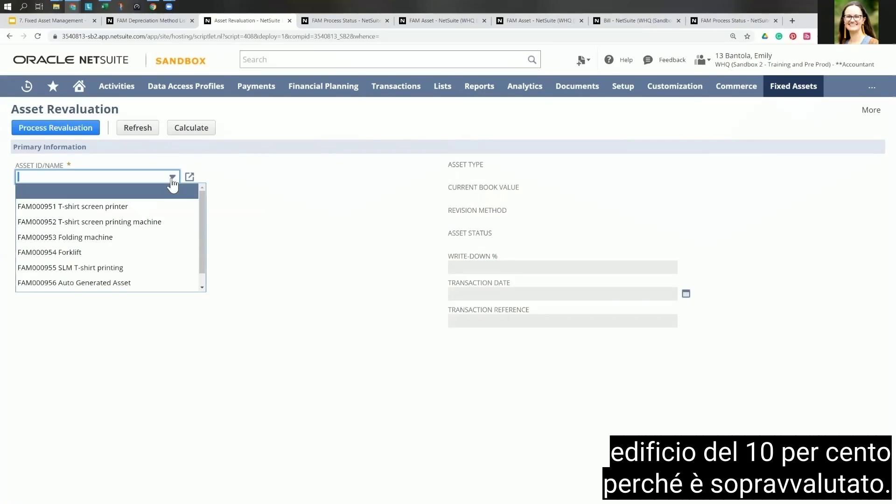
{"action": "left_click", "coordinate": [75, 252]}
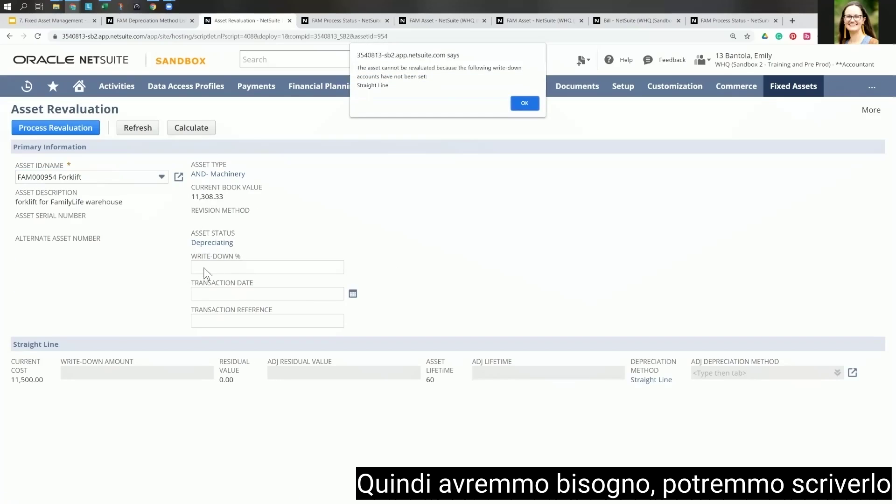
{"action": "left_click", "coordinate": [524, 103]}
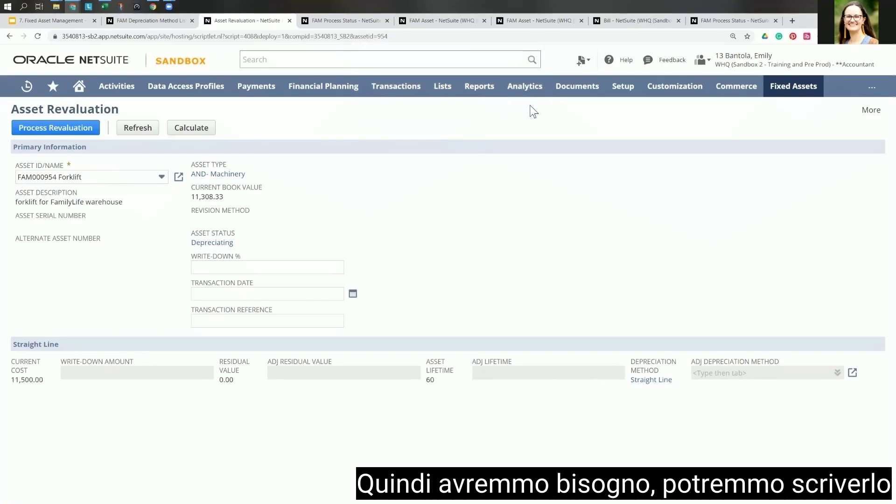
Set the Forklift's write-down percentage to 10% and activate its write-down amount for entry.
{"action": "left_click", "coordinate": [206, 267]}
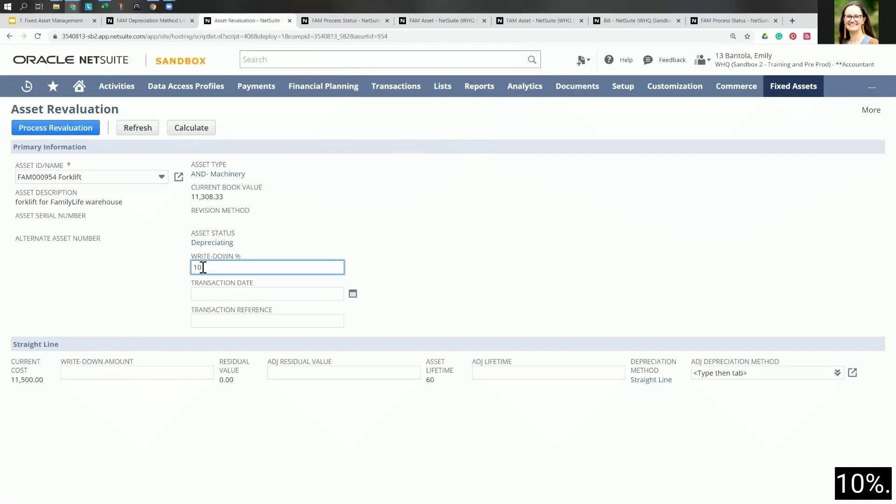
{"action": "key", "text": "Tab"}
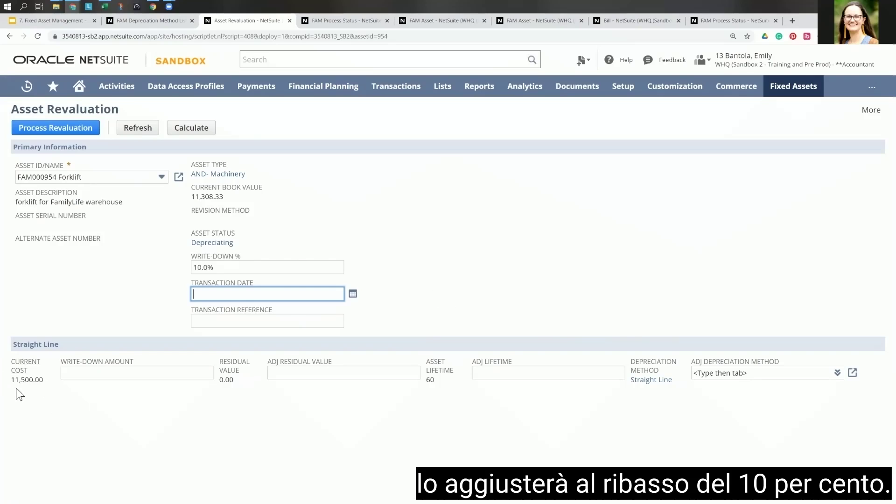
{"action": "left_click", "coordinate": [70, 372]}
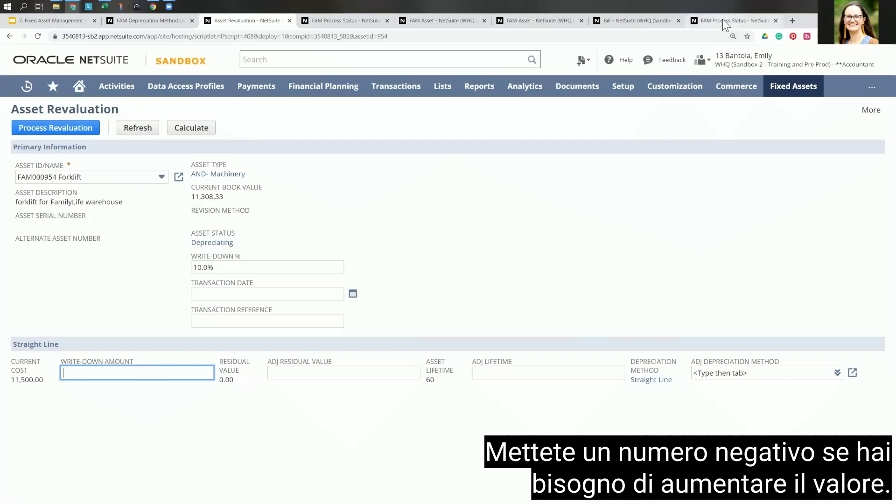
Return to the FAM Process Status page and refresh it to check the asset depreciation process.
{"action": "left_click", "coordinate": [523, 21]}
{"action": "left_click", "coordinate": [444, 19]}
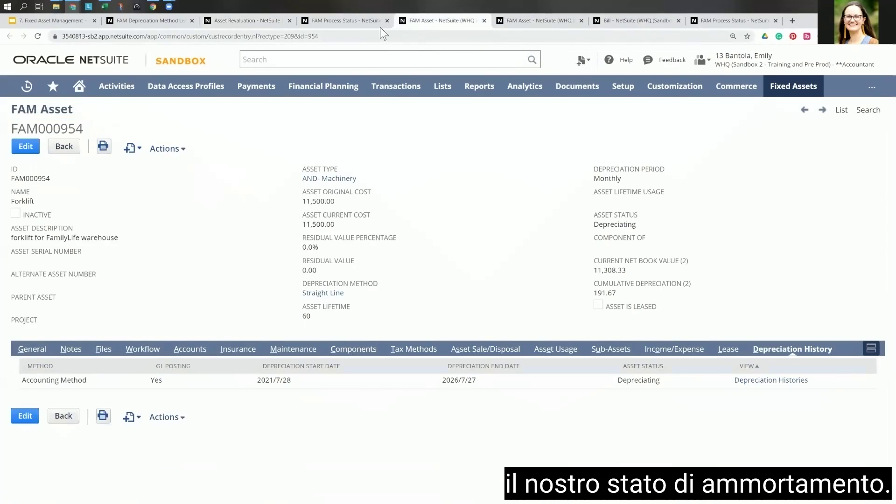
{"action": "left_click", "coordinate": [346, 21]}
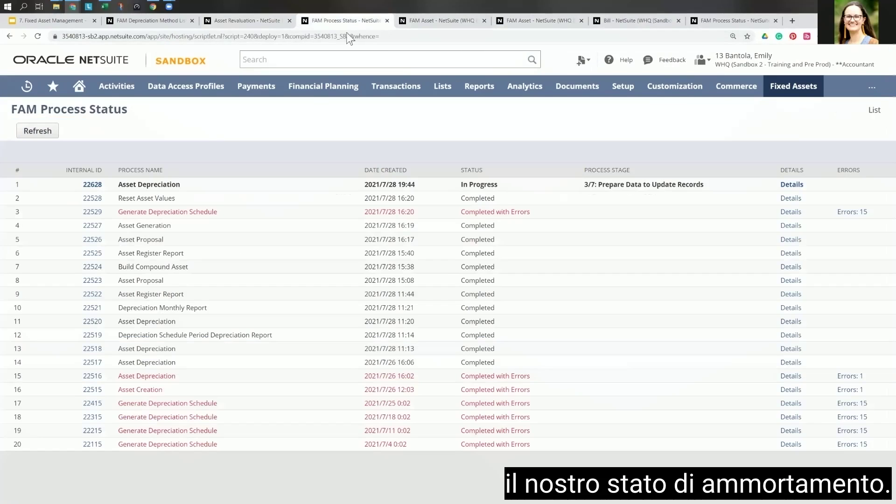
{"action": "left_click", "coordinate": [36, 37]}
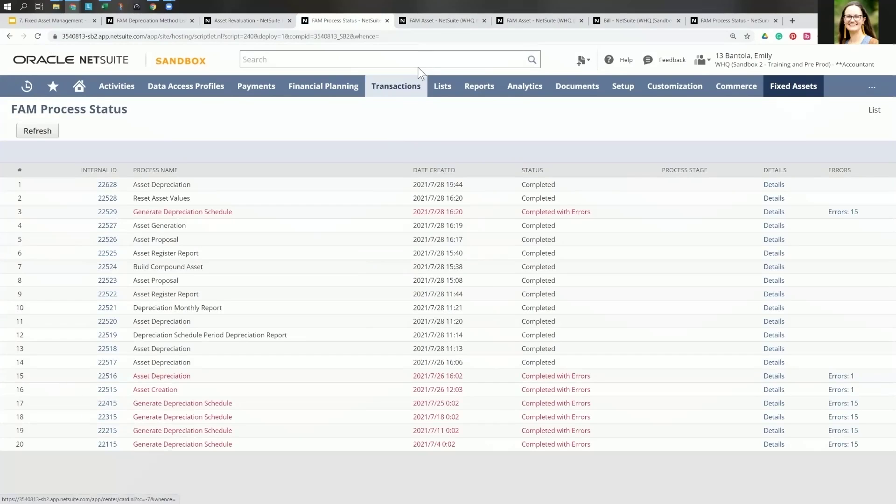
From the fixed asset list, open the SLM T-shirt printing asset record and examine its status, net book value and last depreciation details.
{"action": "left_click", "coordinate": [427, 22]}
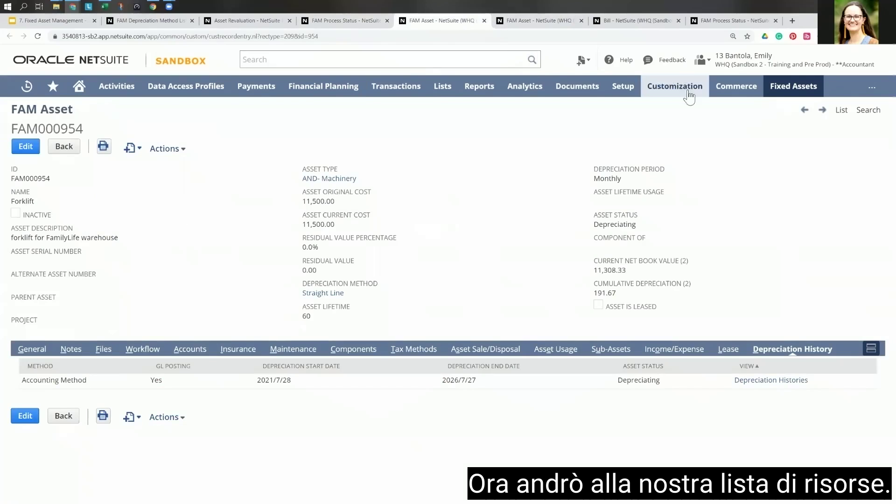
{"action": "mouse_move", "coordinate": [800, 86]}
{"action": "mouse_move", "coordinate": [789, 161]}
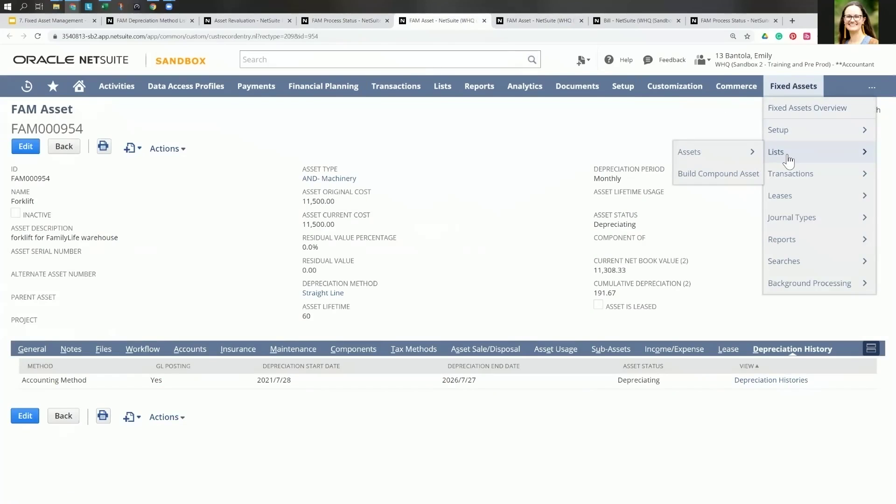
{"action": "left_click", "coordinate": [717, 160]}
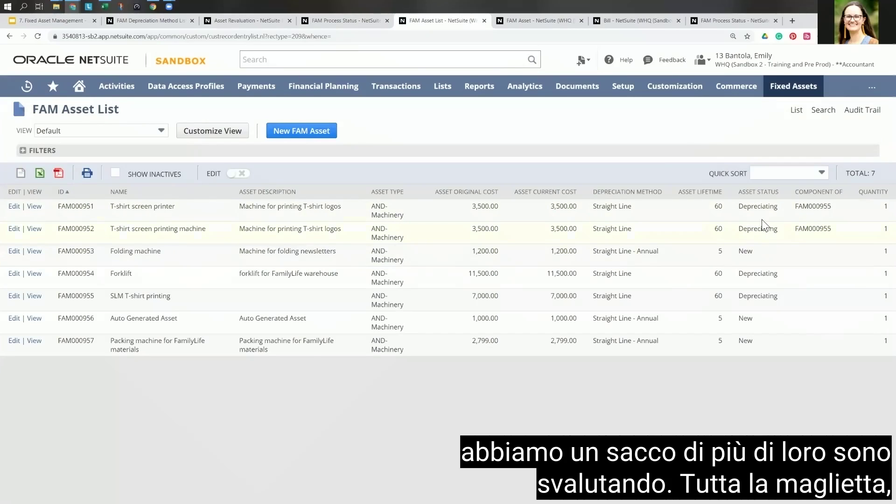
{"action": "left_click", "coordinate": [33, 298]}
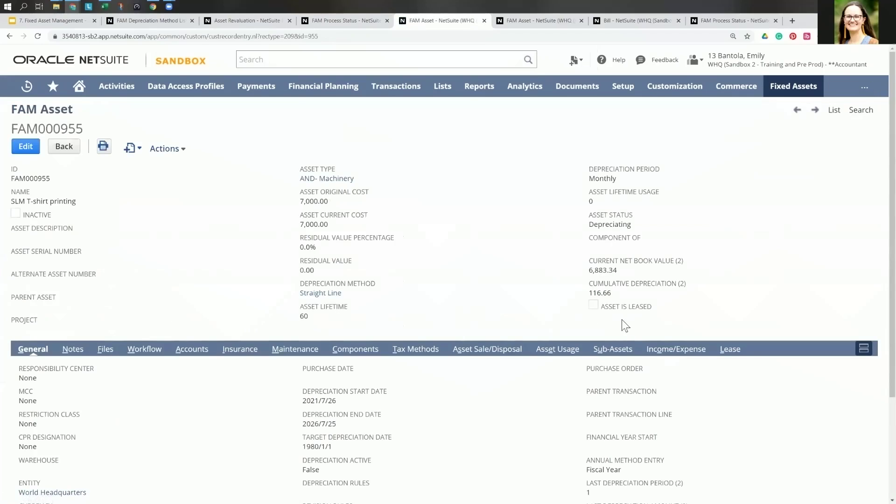
{"action": "scroll", "coordinate": [481, 320], "scroll_direction": "down", "scroll_amount": 3}
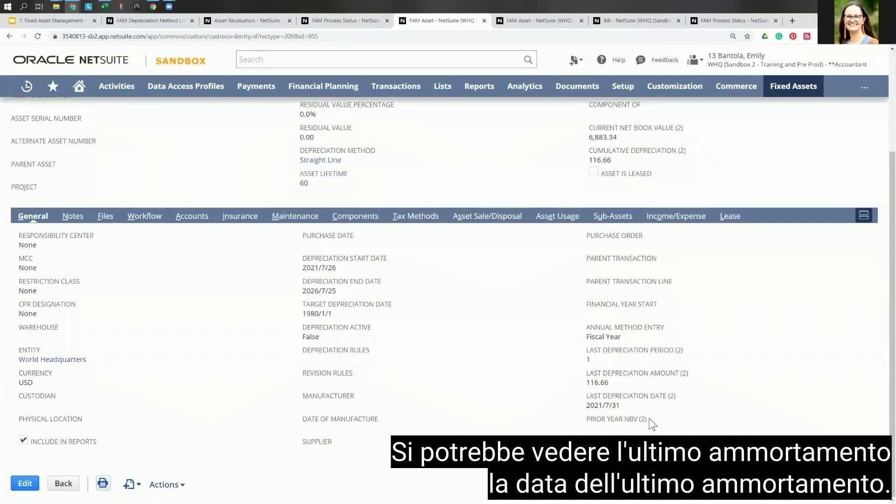
{"action": "scroll", "coordinate": [653, 424], "scroll_direction": "up", "scroll_amount": 3}
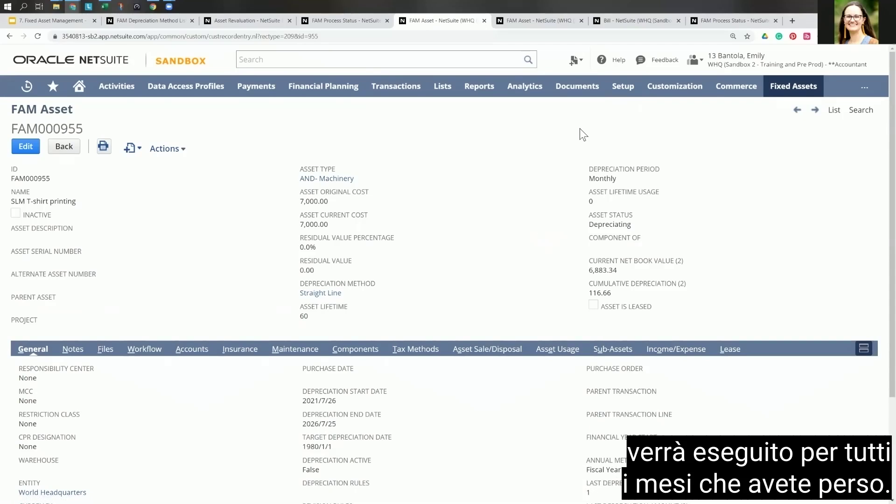
Switch to the Fixed Asset Management deck in Google Slides, present it, and reveal the Changes to fixed assets points through Write-off.
{"action": "left_click", "coordinate": [75, 24]}
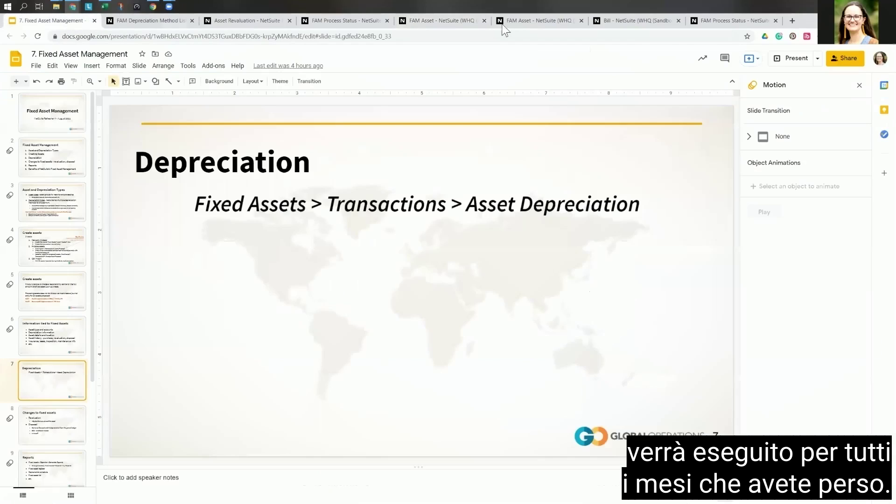
{"action": "left_click", "coordinate": [788, 57]}
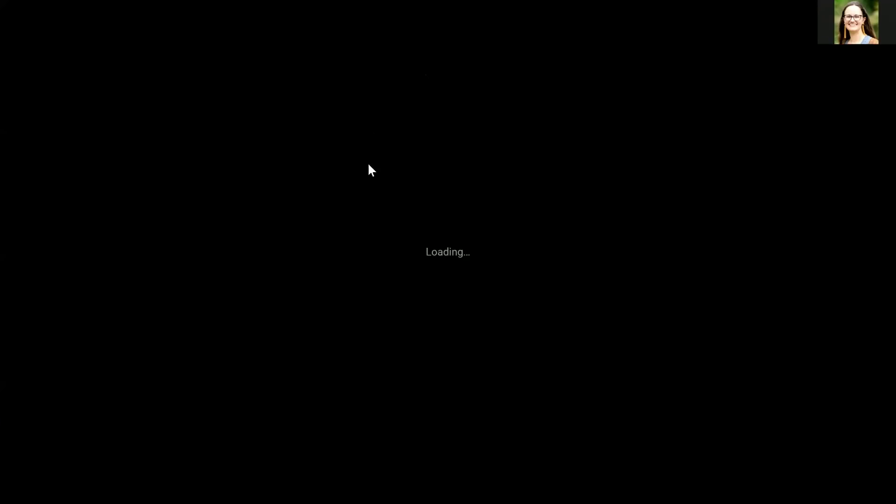
{"action": "key", "text": "Right"}
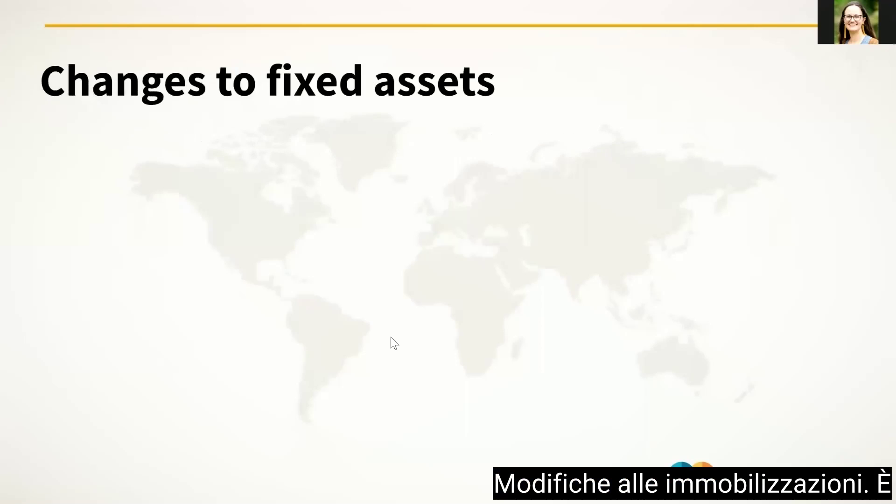
{"action": "key", "text": "Right"}
{"action": "key", "text": "Right"}
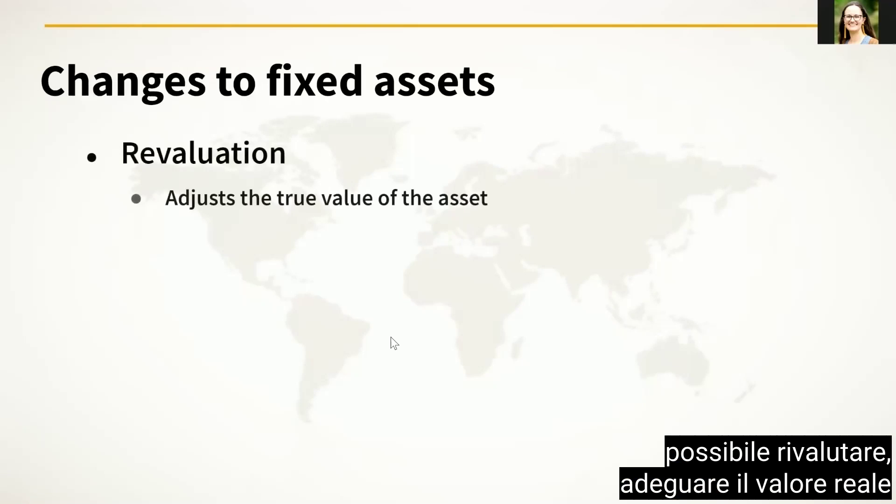
{"action": "key", "text": "Right"}
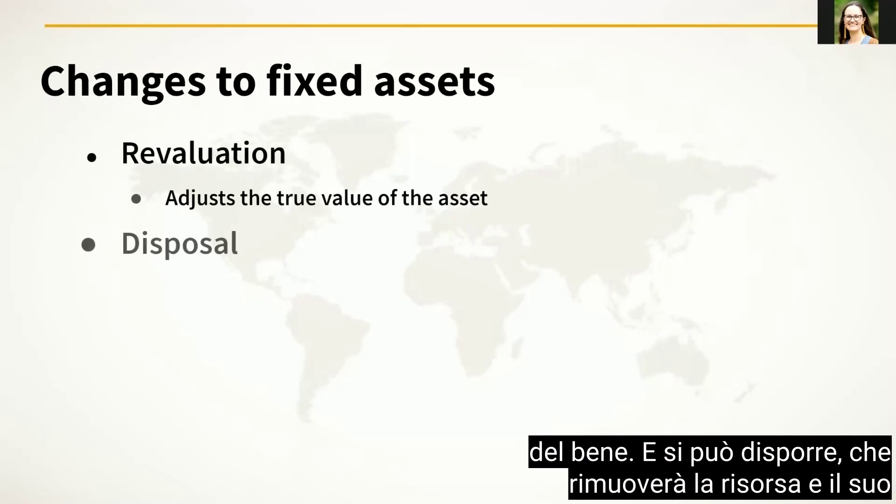
{"action": "key", "text": "Right"}
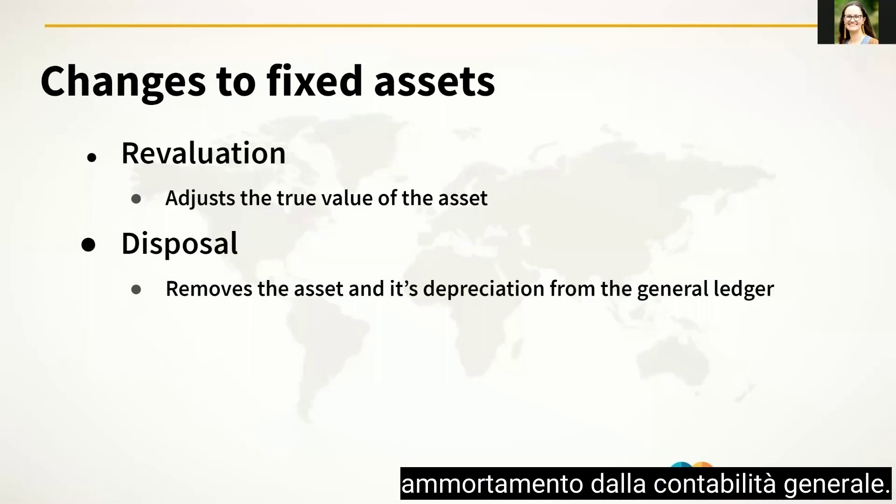
{"action": "key", "text": "Right"}
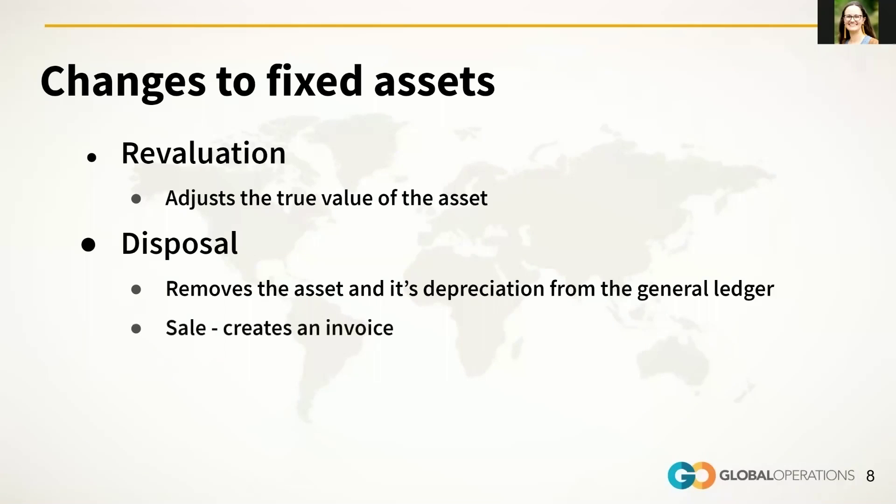
{"action": "key", "text": "Right"}
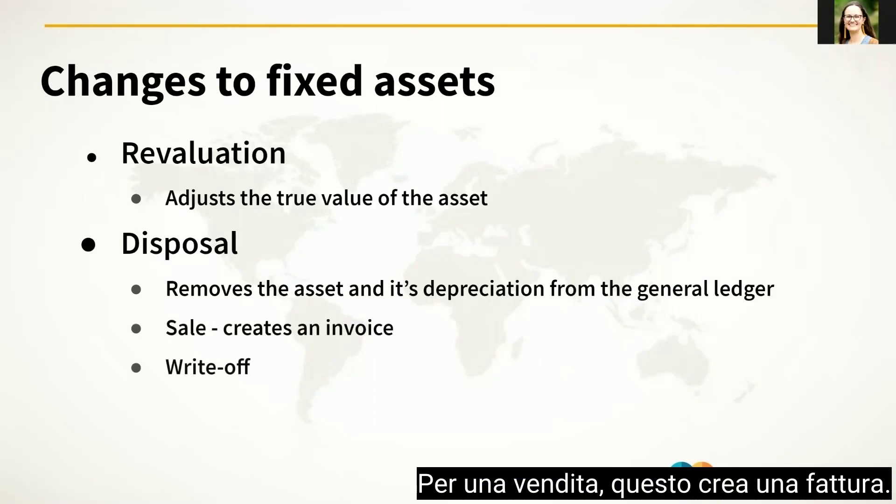
Advance the presentation to the Reports slide and reveal its Generate Reports and My Reports navigation points.
{"action": "key", "text": "Right"}
{"action": "key", "text": "Left"}
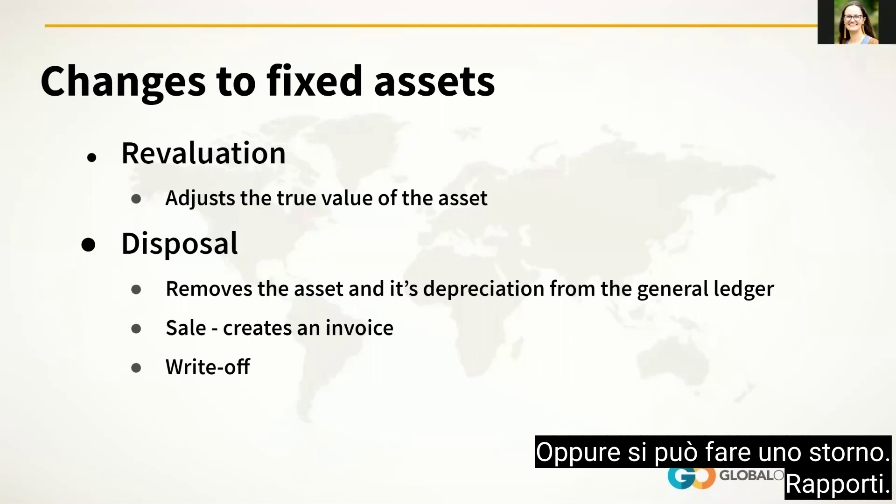
{"action": "key", "text": "Right"}
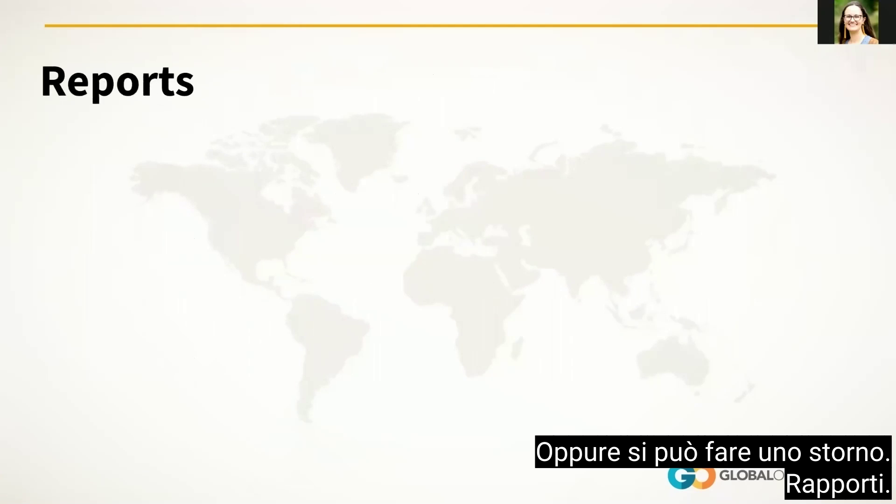
{"action": "key", "text": "Right"}
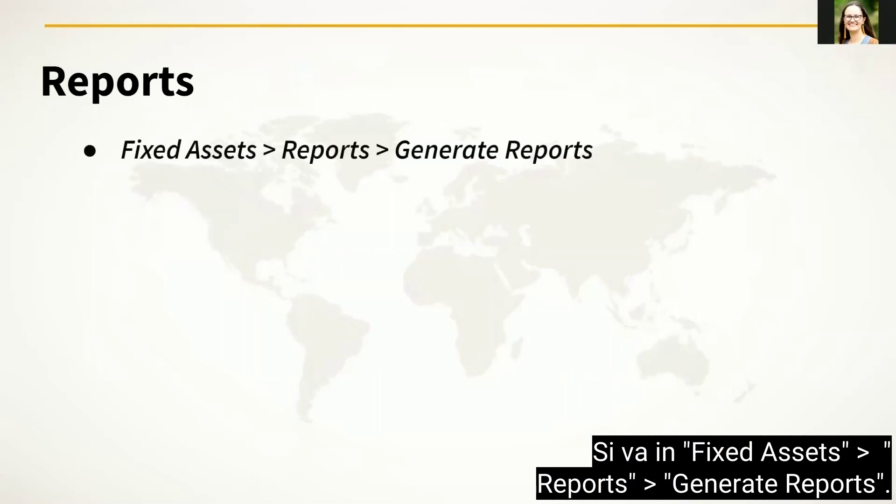
{"action": "key", "text": "Right"}
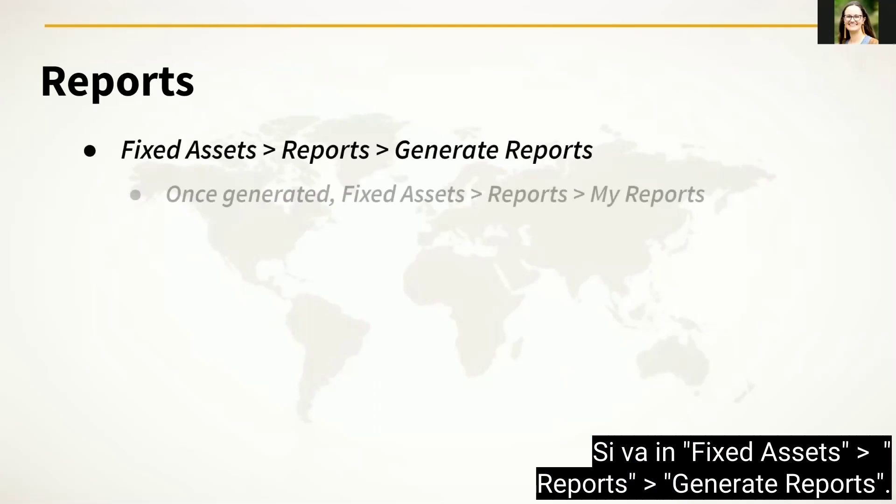